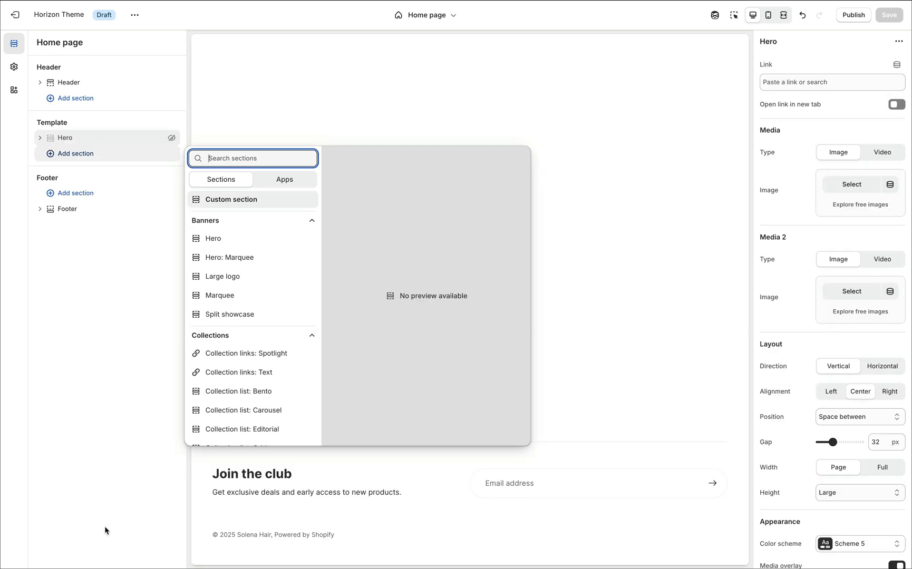
Step: Add an empty Custom section to the home page and open its block list
left_click(254, 200)
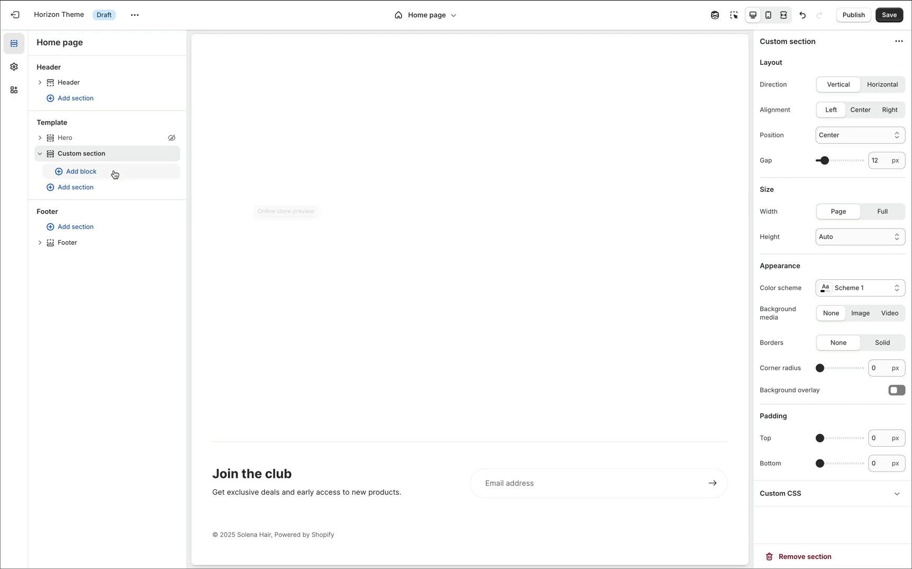
left_click(114, 173)
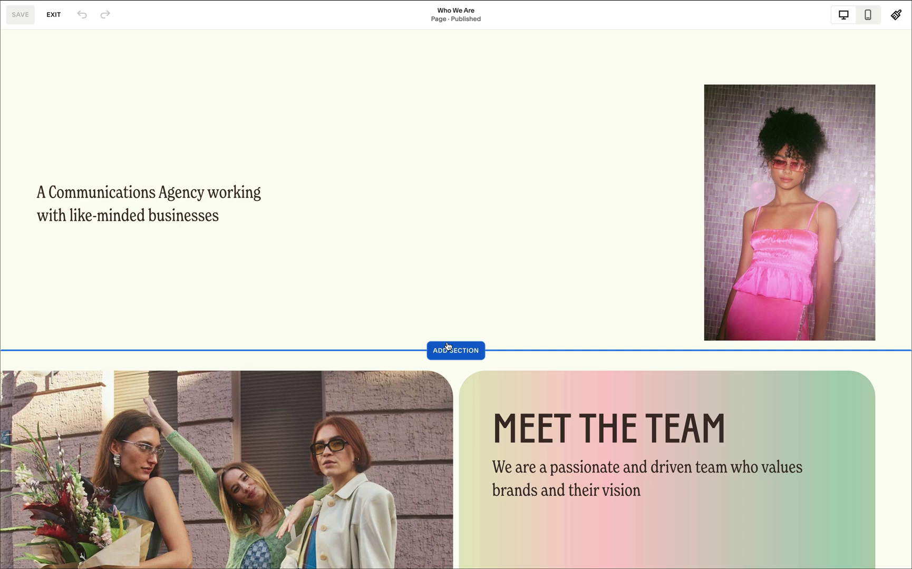
Step: Add a blank section below the Who We Are intro and open its block list
left_click(449, 348)
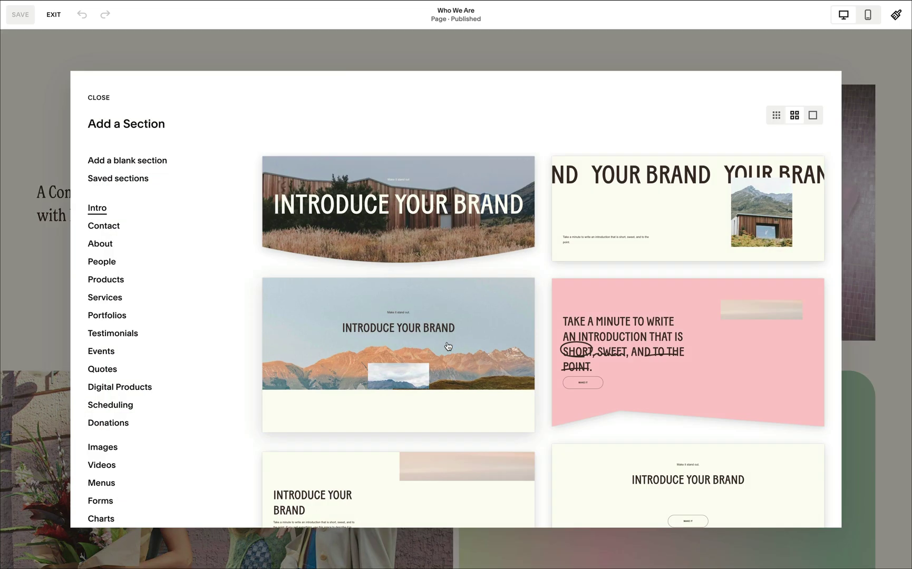
left_click(165, 169)
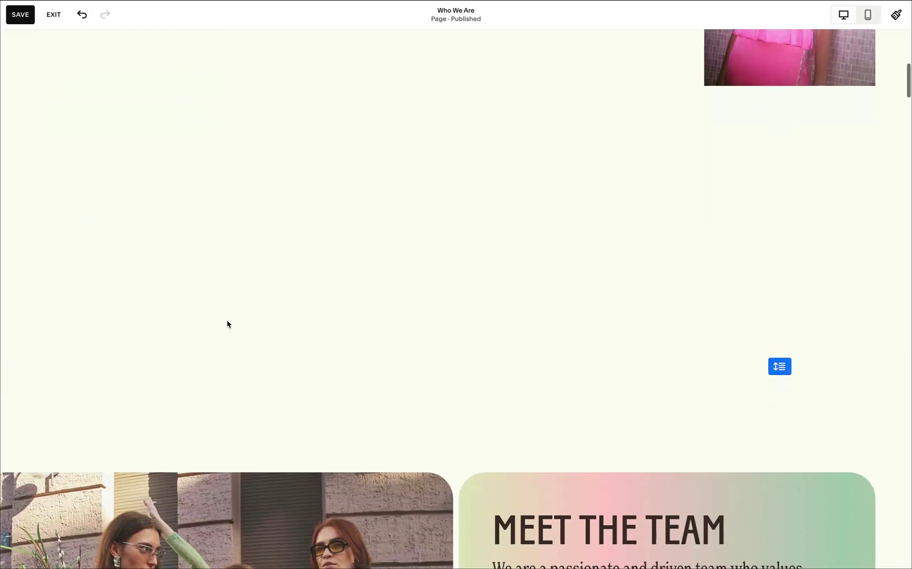
left_click(65, 84)
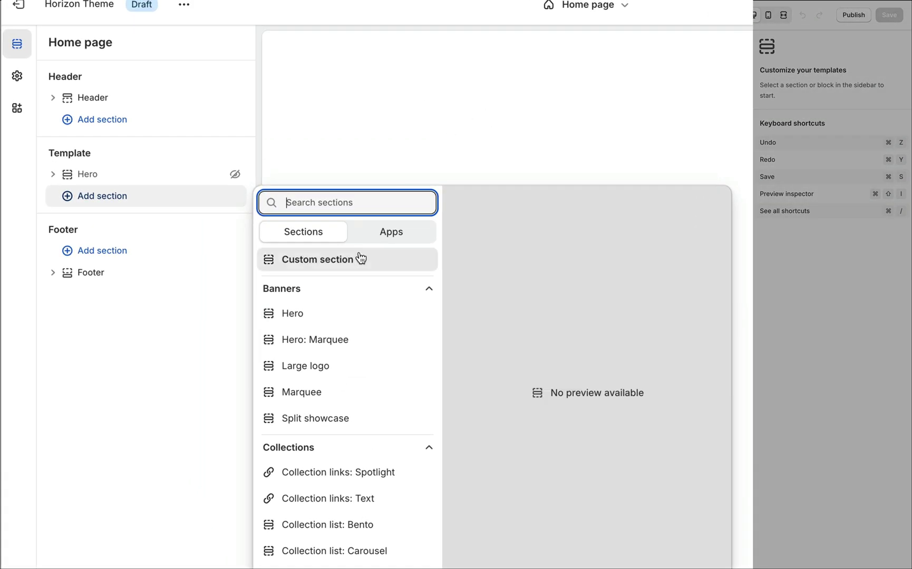
Step: Add a Custom section to the home page and insert a Text block found by searching 'text'
left_click(263, 199)
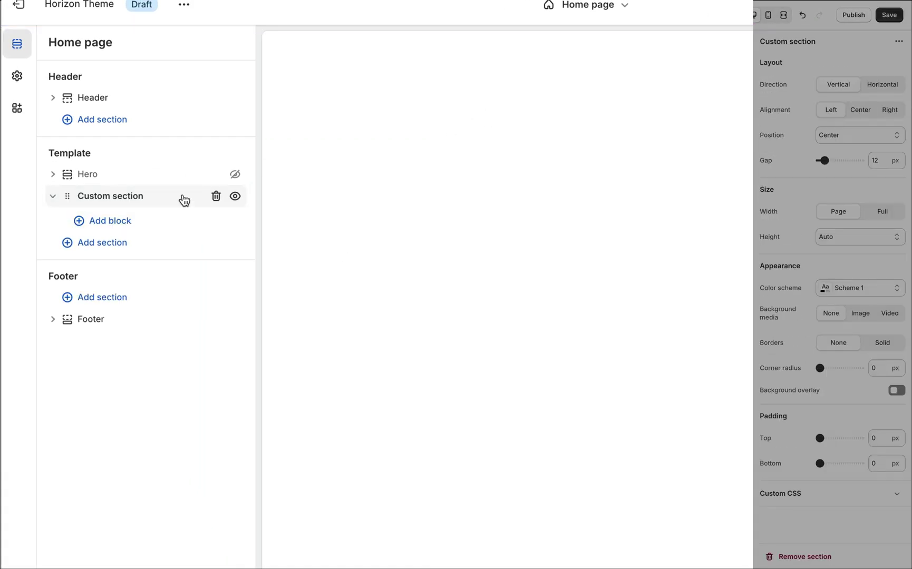
left_click(165, 226)
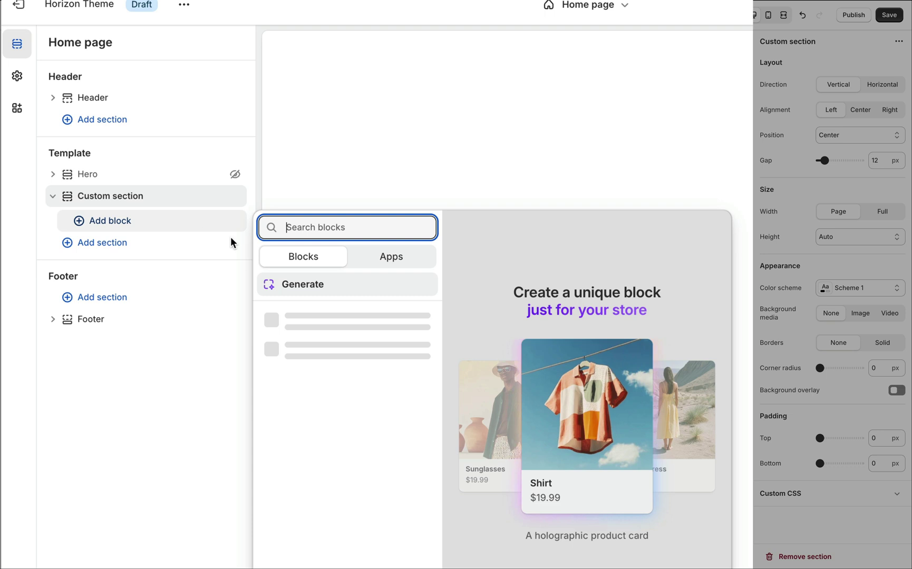
scroll(327, 441, "down", 4)
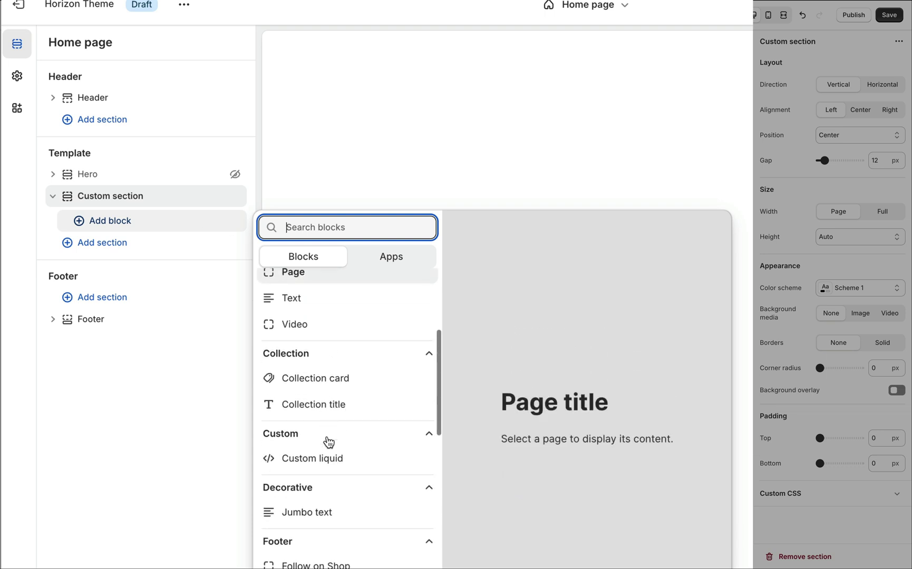
scroll(322, 506, "up", 2)
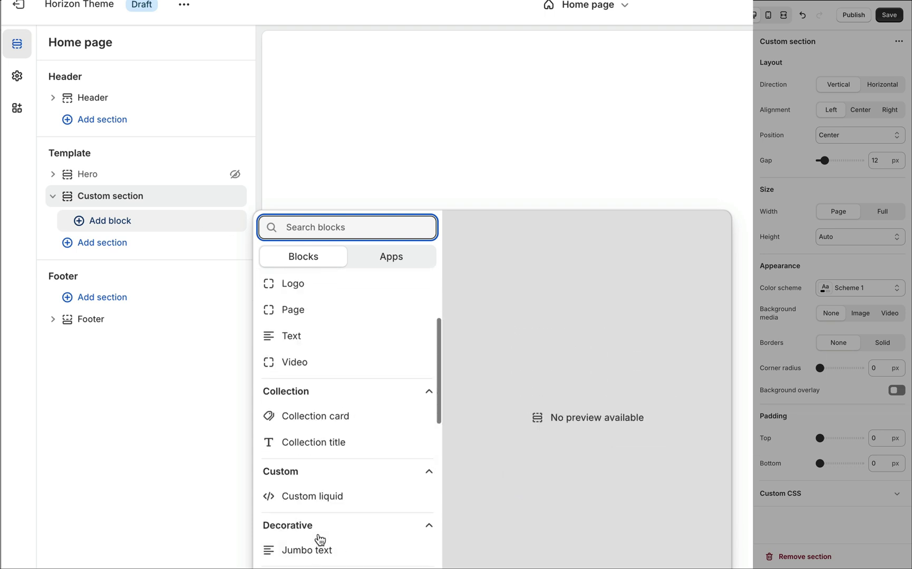
scroll(319, 540, "down", 4)
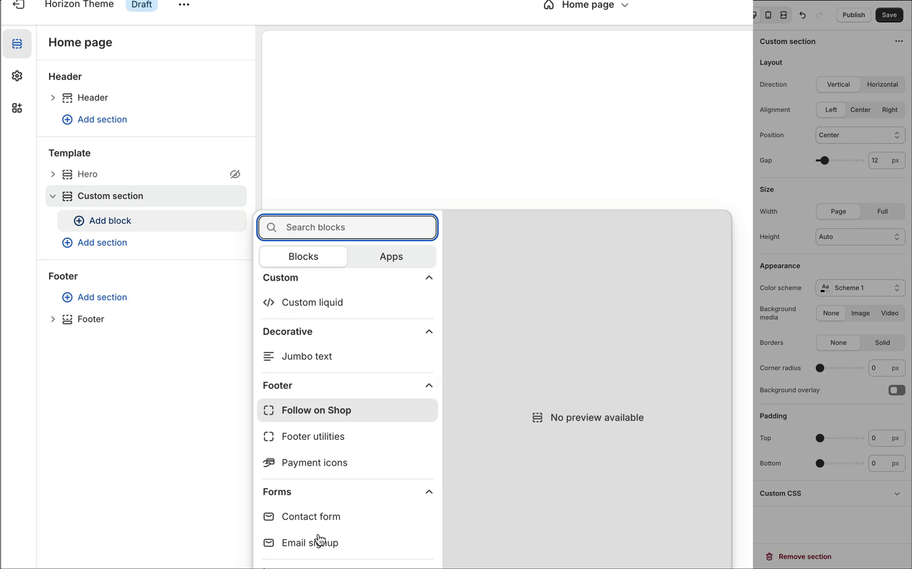
scroll(318, 539, "up", 6)
type("t")
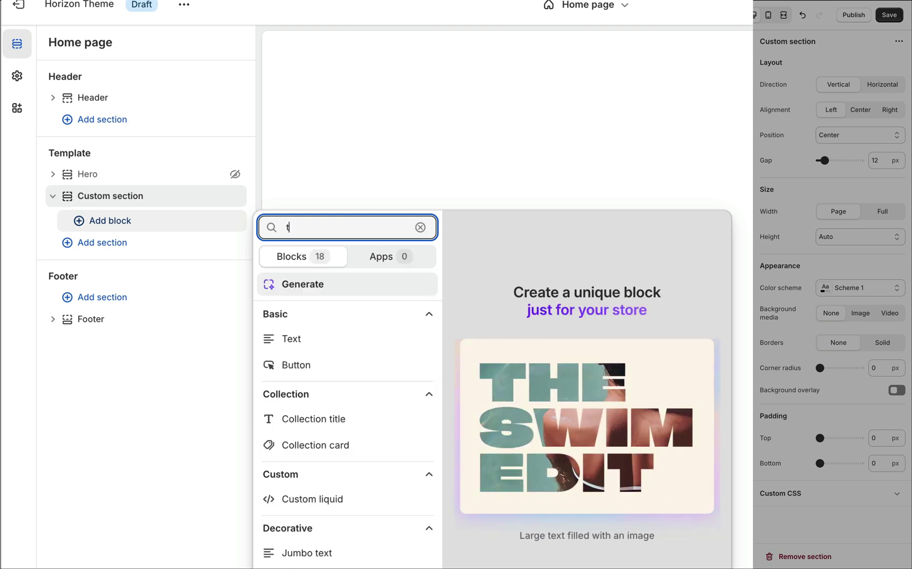
type("ext")
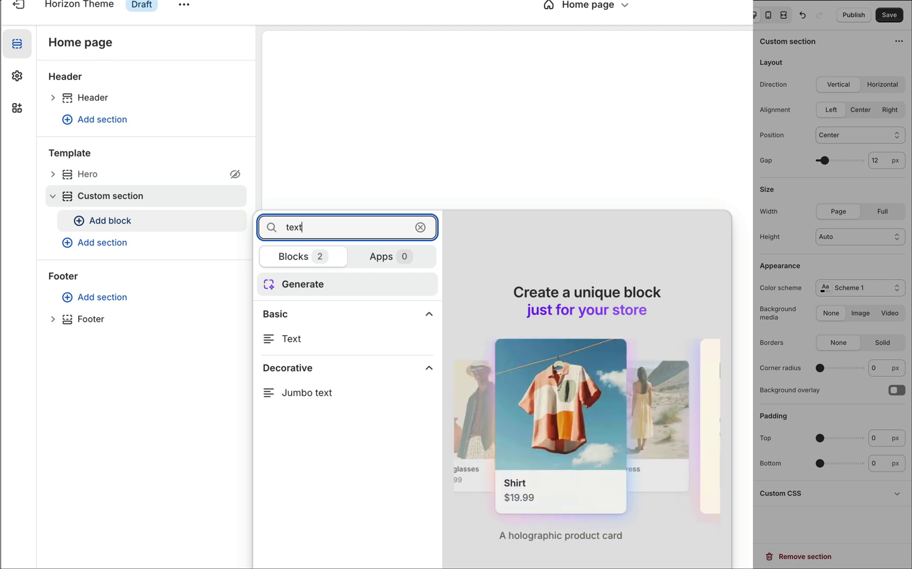
left_click(333, 348)
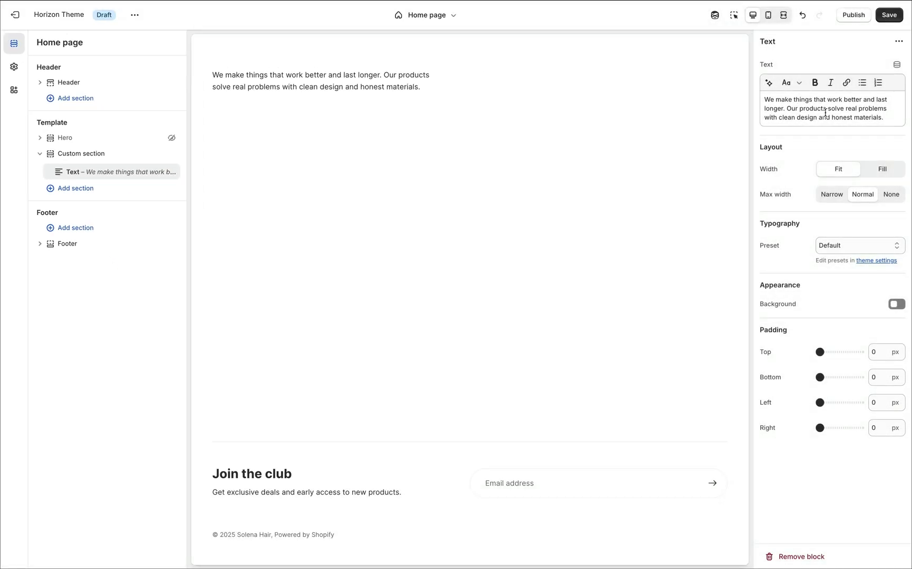
Step: Insert an 'About Us' line above the Text block's paragraph and format it as Heading 2
left_click(826, 112)
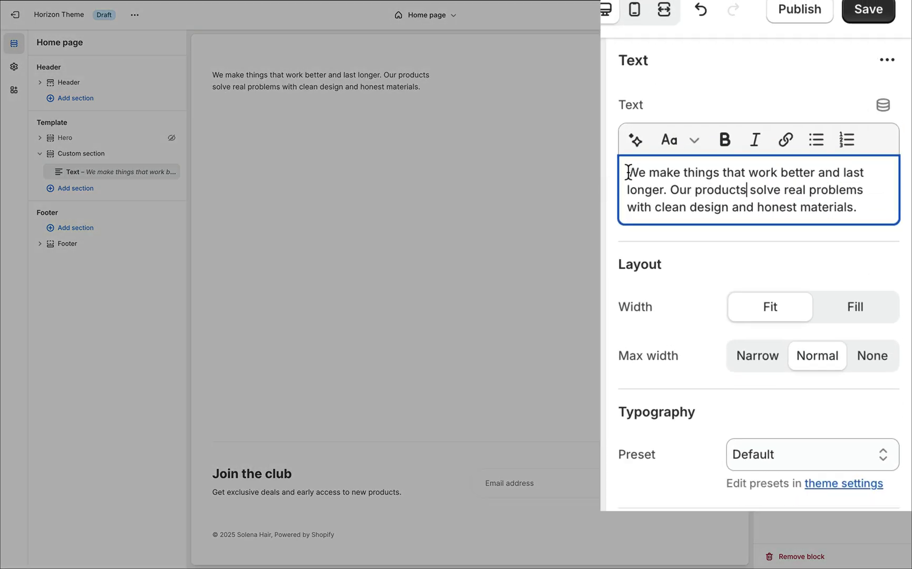
left_click(627, 173)
key("Return")
left_click(627, 173)
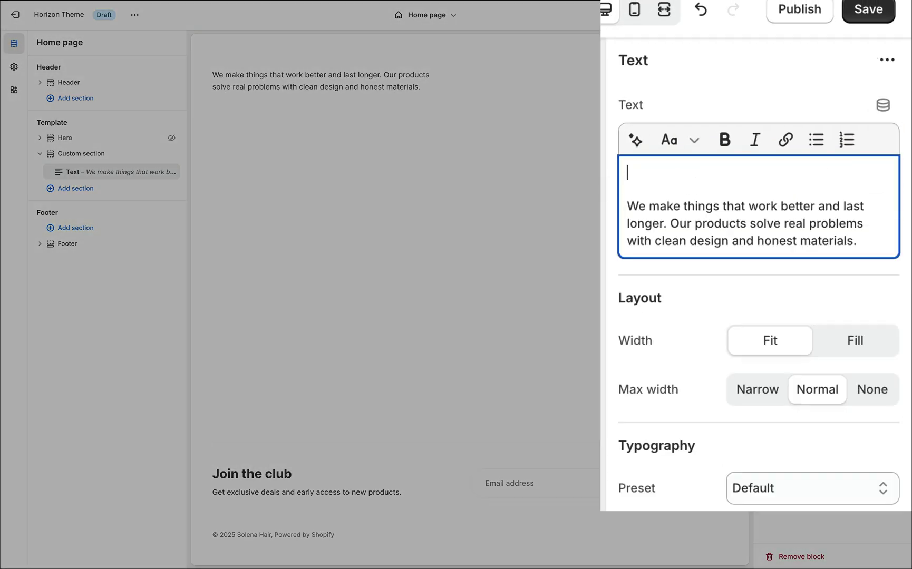
type("About Us")
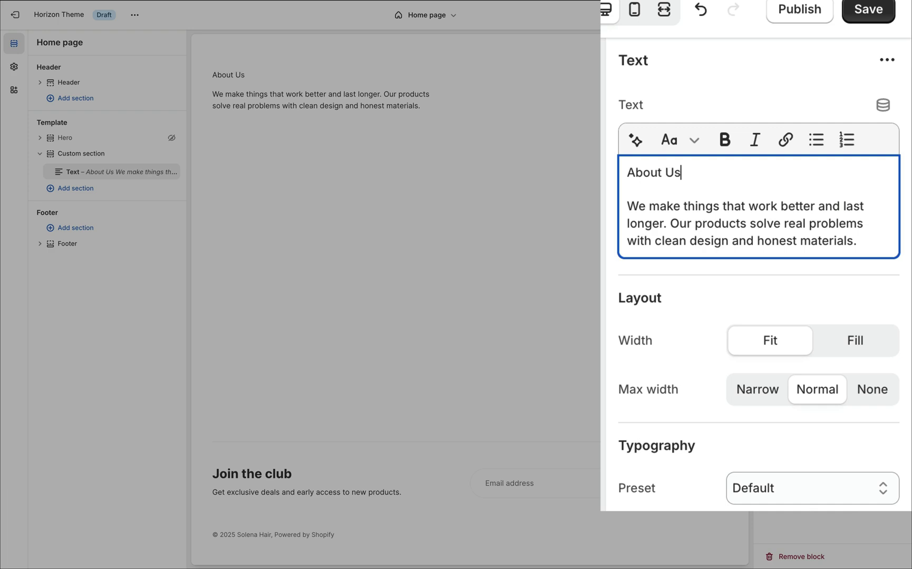
triple_click(694, 176)
left_click(686, 153)
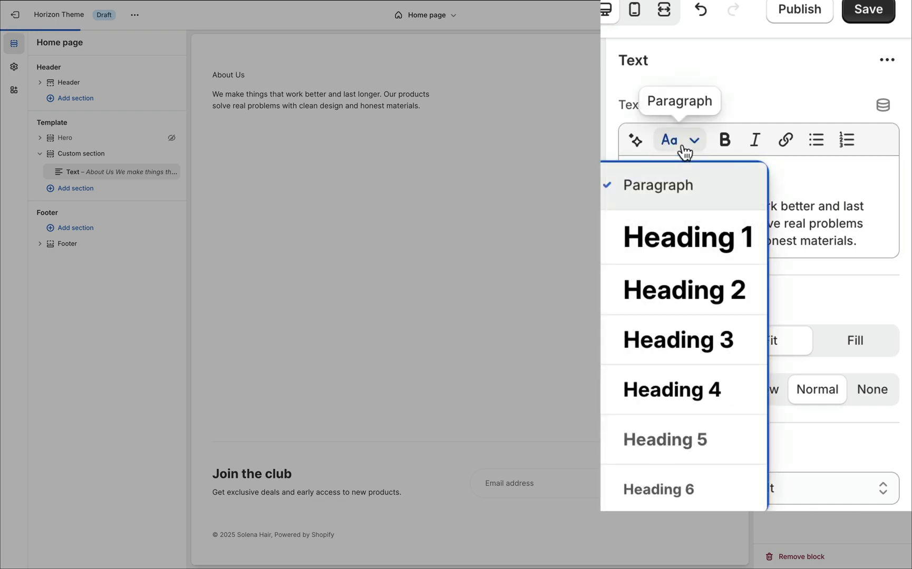
left_click(691, 300)
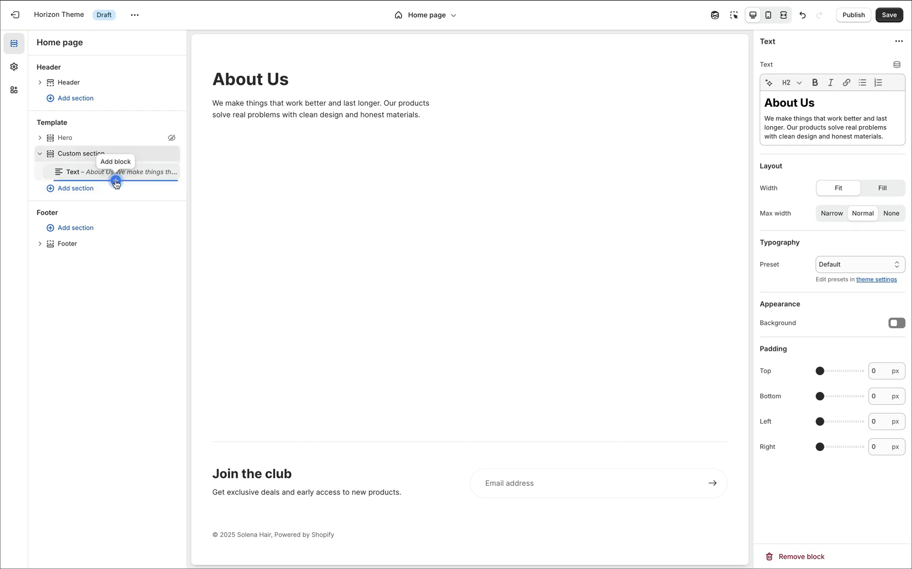
Step: Add an Image block showing solena-second.jpg below the Text block
left_click(115, 181)
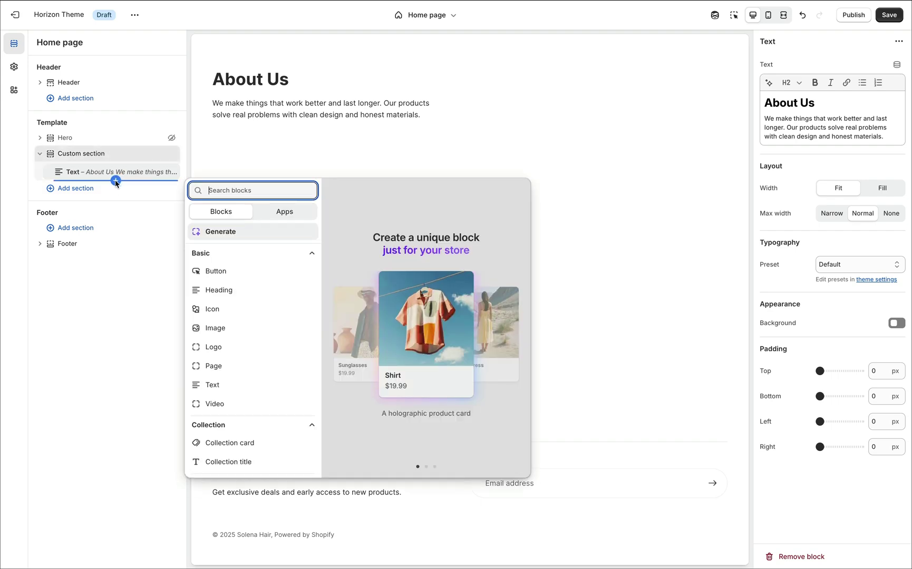
left_click(236, 334)
left_click(858, 75)
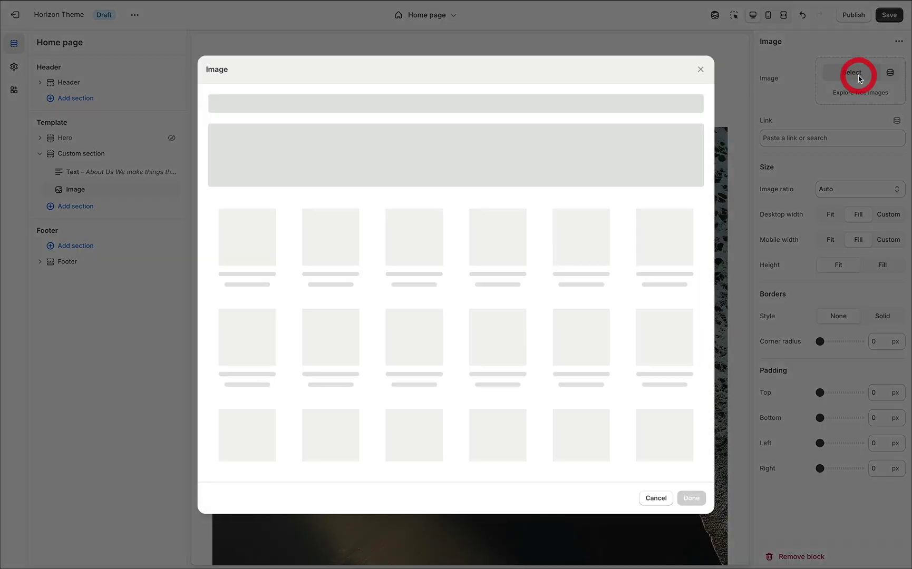
left_click(663, 358)
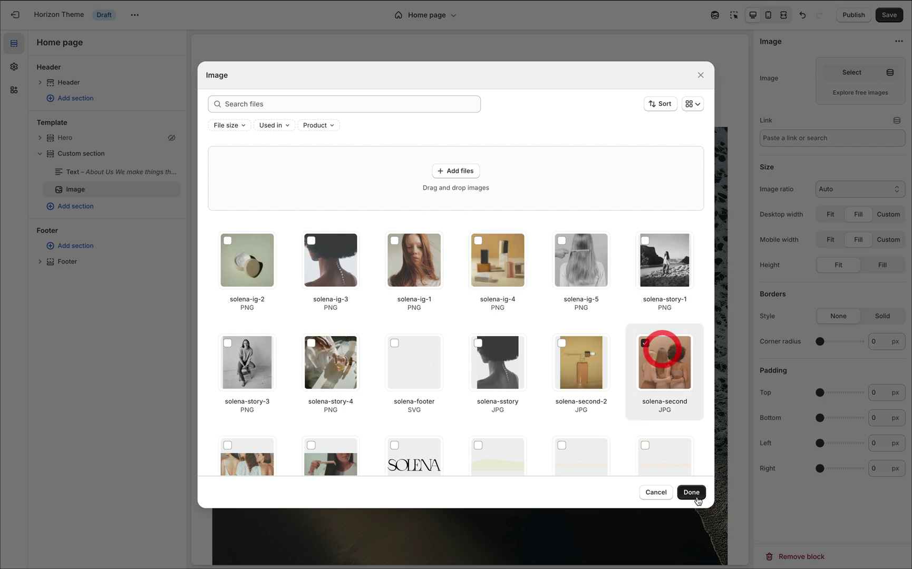
left_click(690, 492)
Step: Add a second Image block showing solena-ig-4.png and save the theme
left_click(116, 199)
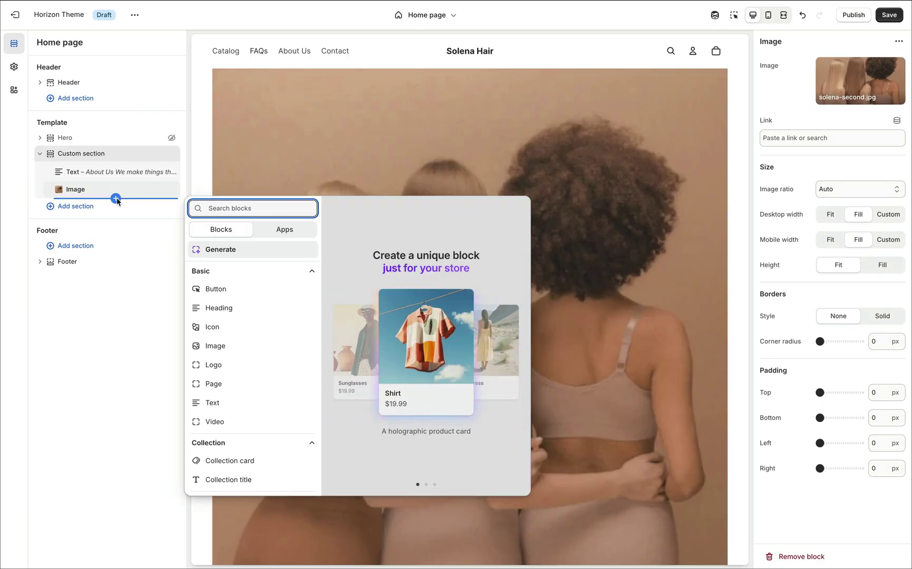
left_click(230, 346)
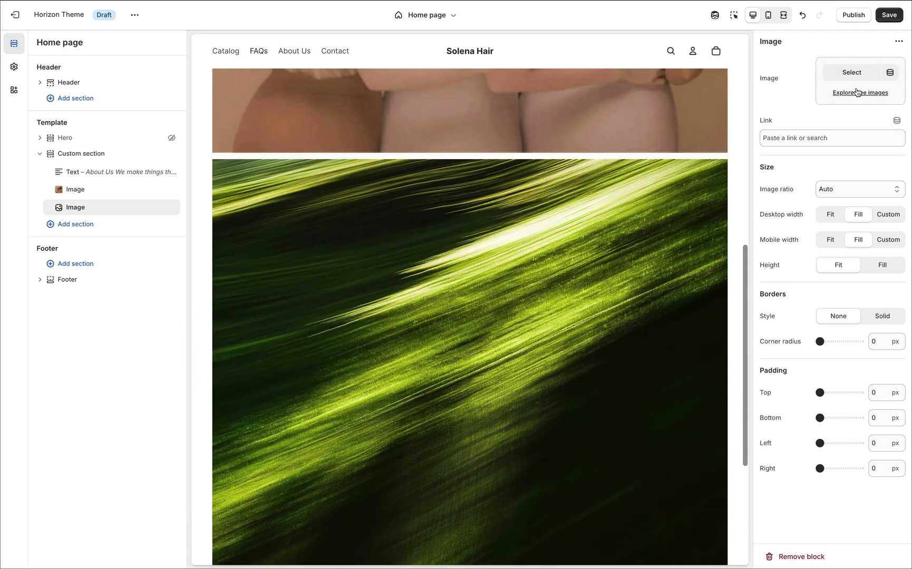
left_click(852, 74)
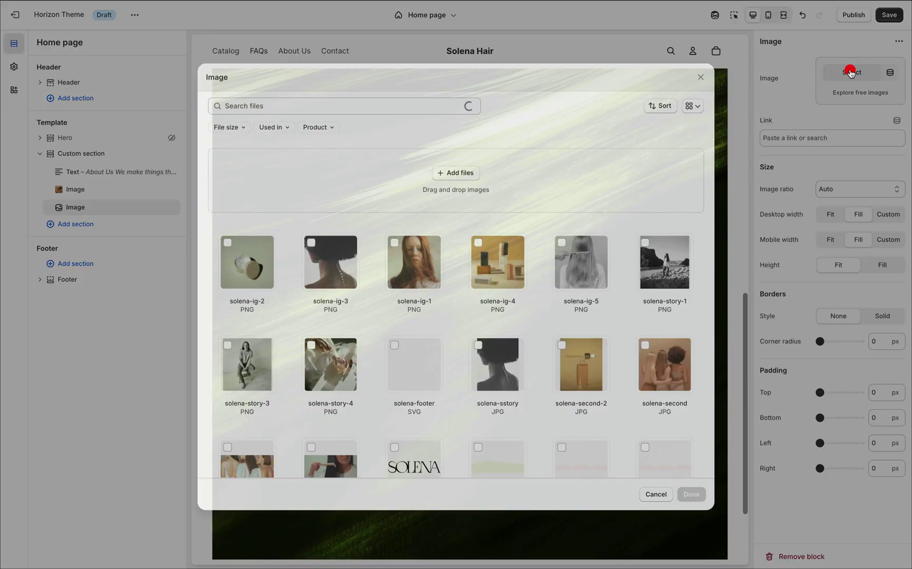
left_click(504, 274)
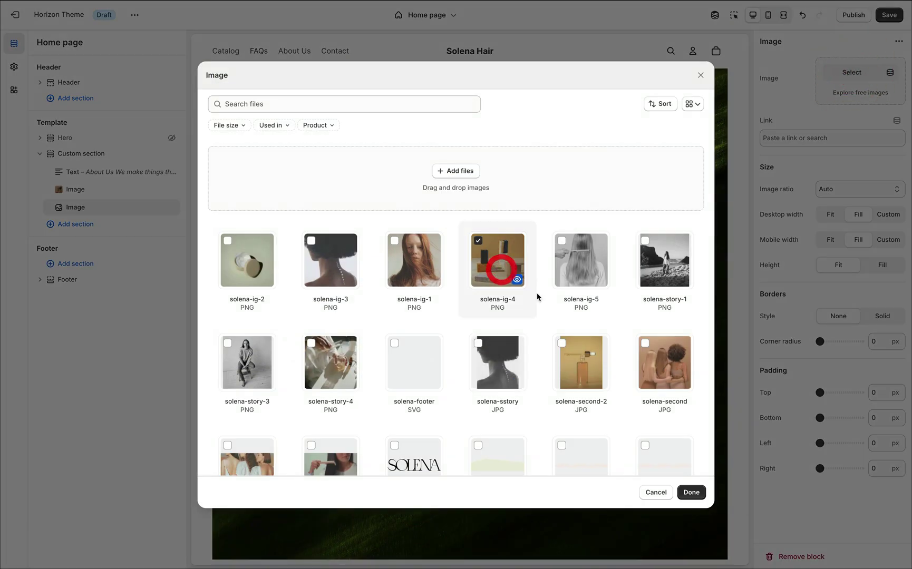
left_click(688, 493)
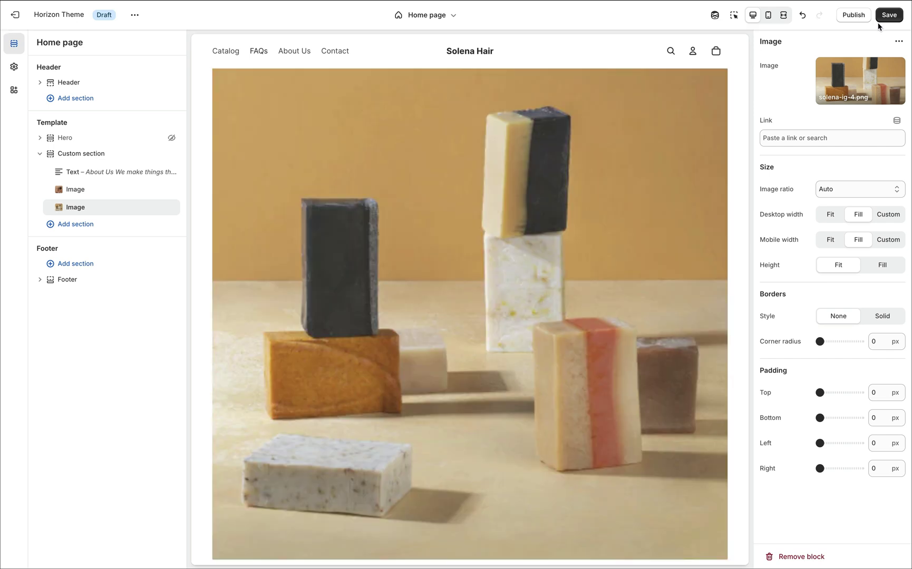
left_click(889, 15)
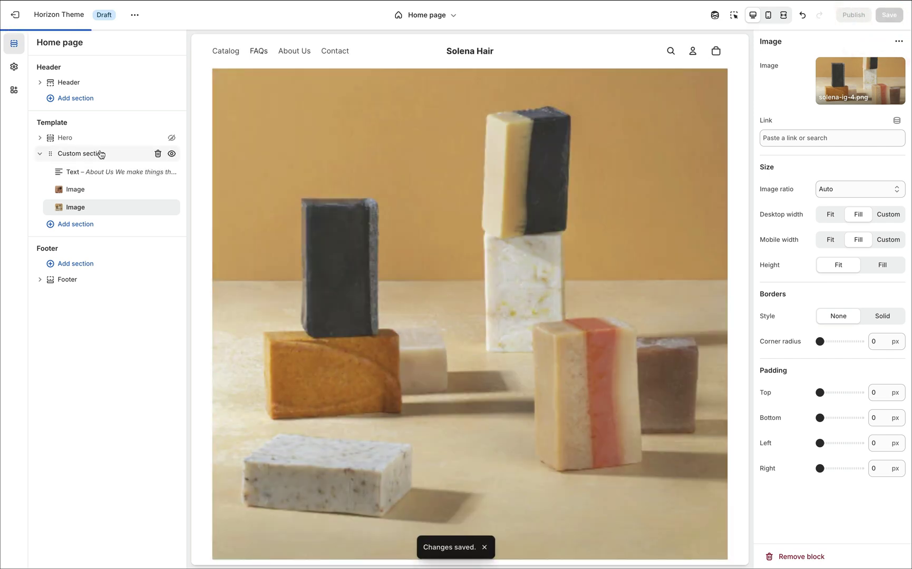
Step: Set the Custom section's Direction to Horizontal and Position to Top, checking the full-screen preview
left_click(100, 154)
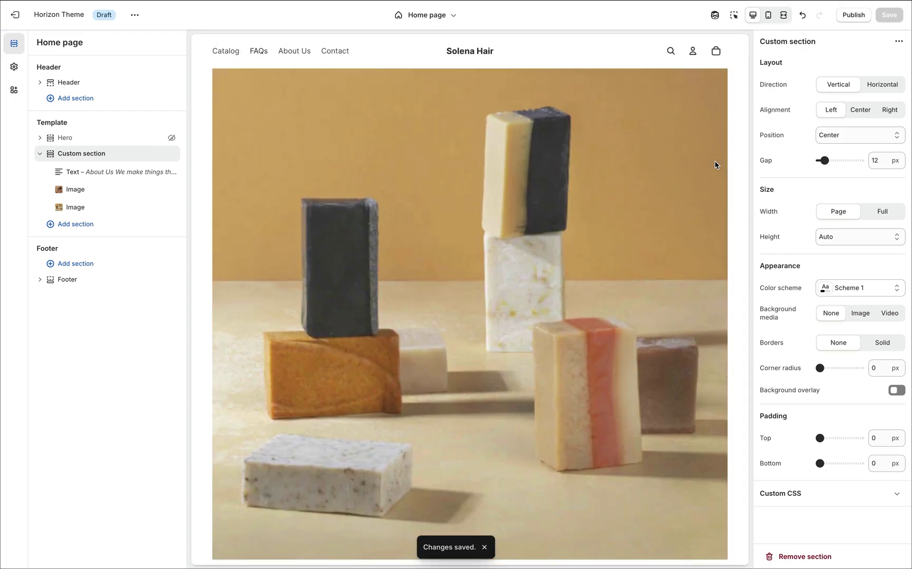
left_click(885, 88)
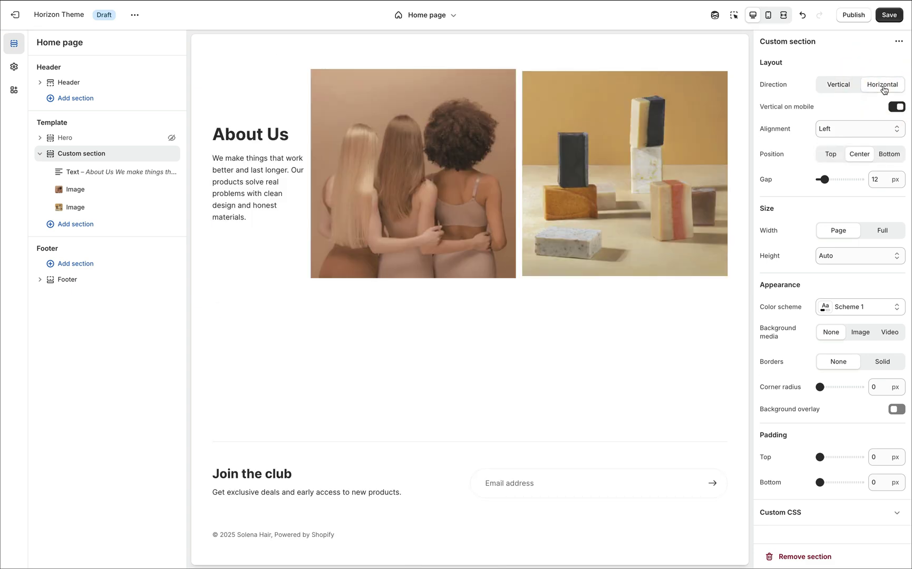
left_click(784, 16)
left_click(756, 18)
left_click(827, 157)
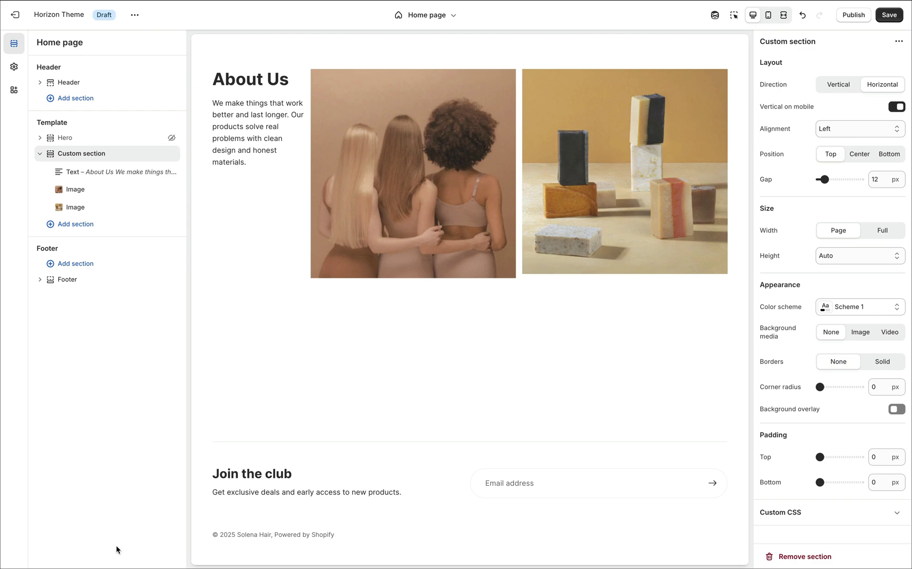
Step: Open the block picker below the last Image block and scroll back up to Generate
mouse_move(103, 218)
left_click(116, 216)
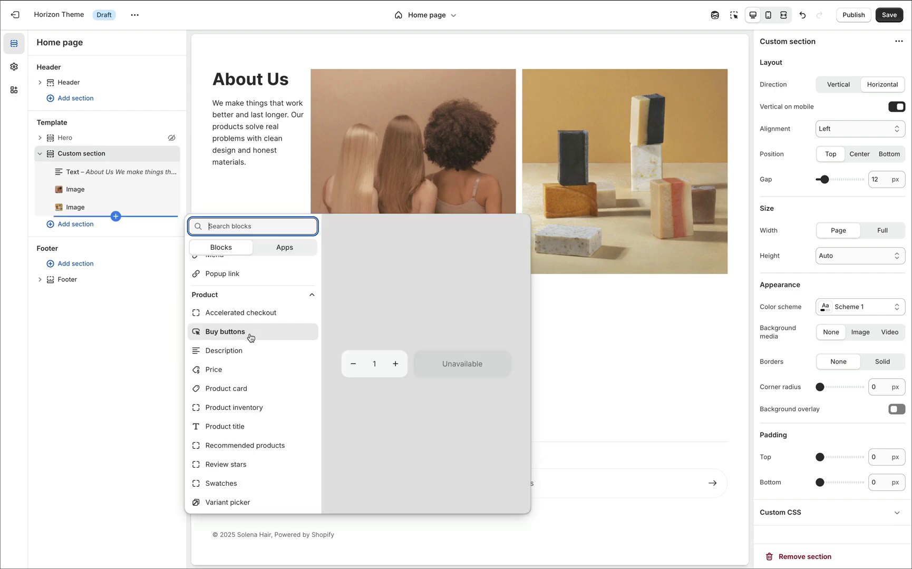
scroll(251, 338, "up", 4)
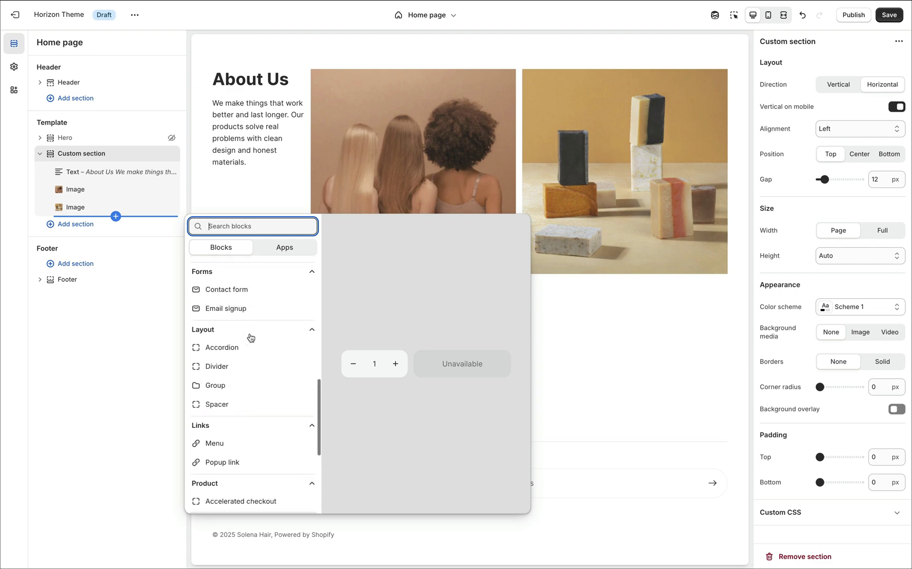
scroll(250, 338, "down", 4)
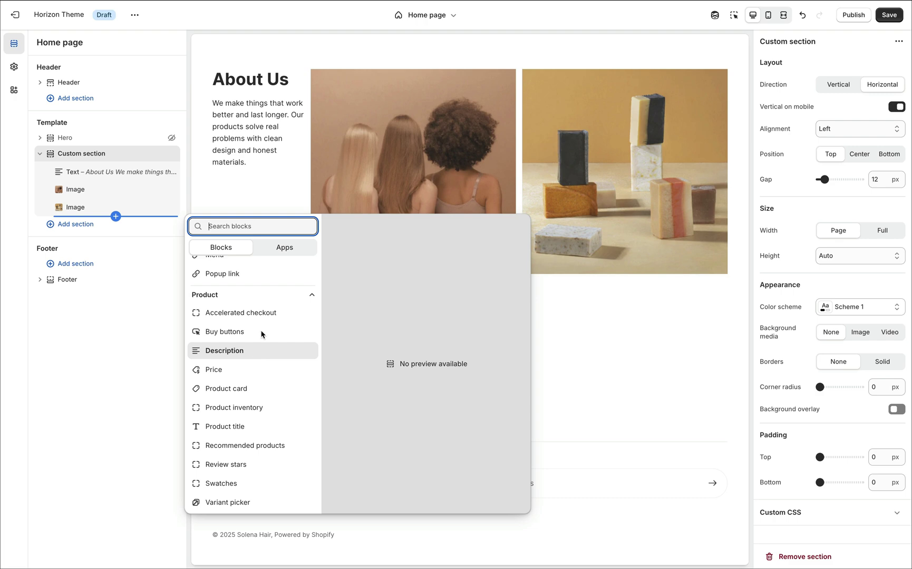
scroll(253, 295, "up", 10)
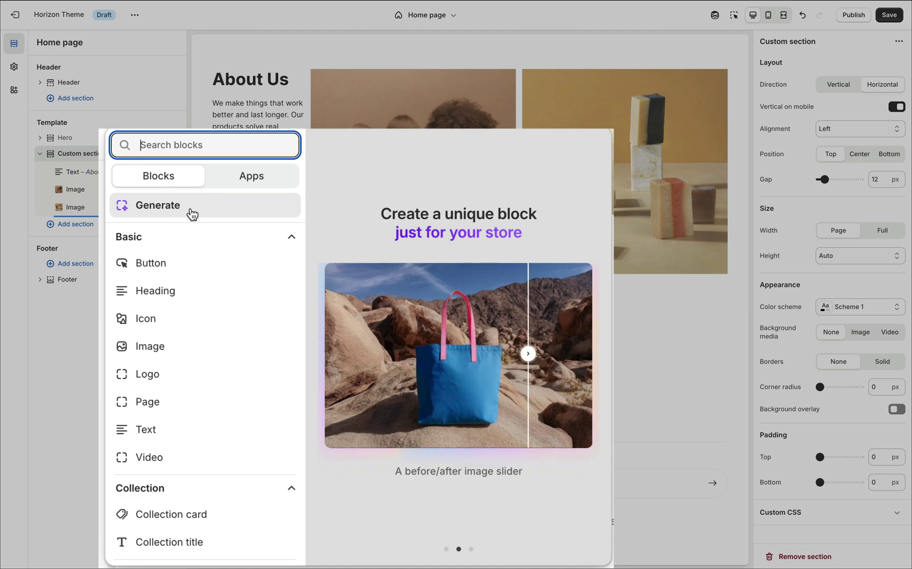
Step: Generate an AI block from the description 'Product Carousel Slider with arrows and pagination dots'
left_click(191, 207)
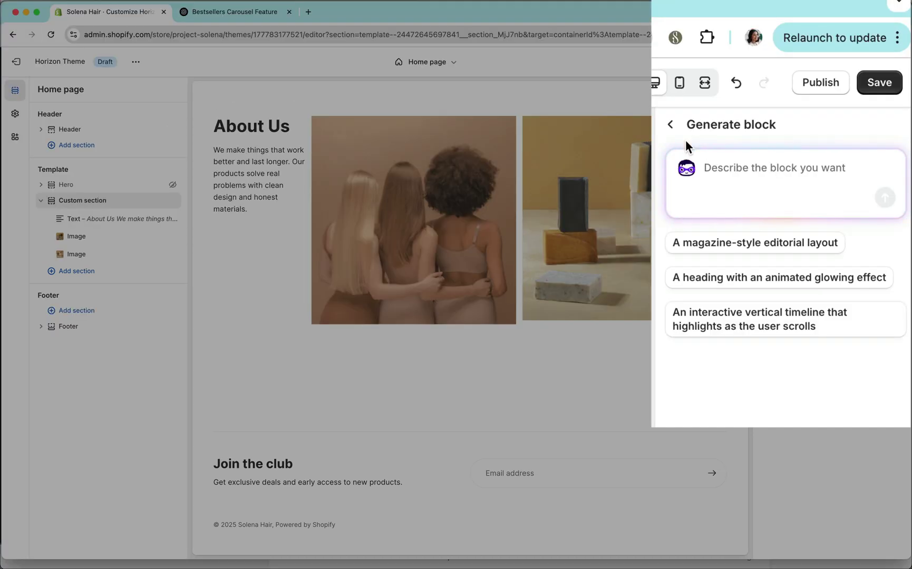
type("Product Carousel Slider with arrows and pagination dots")
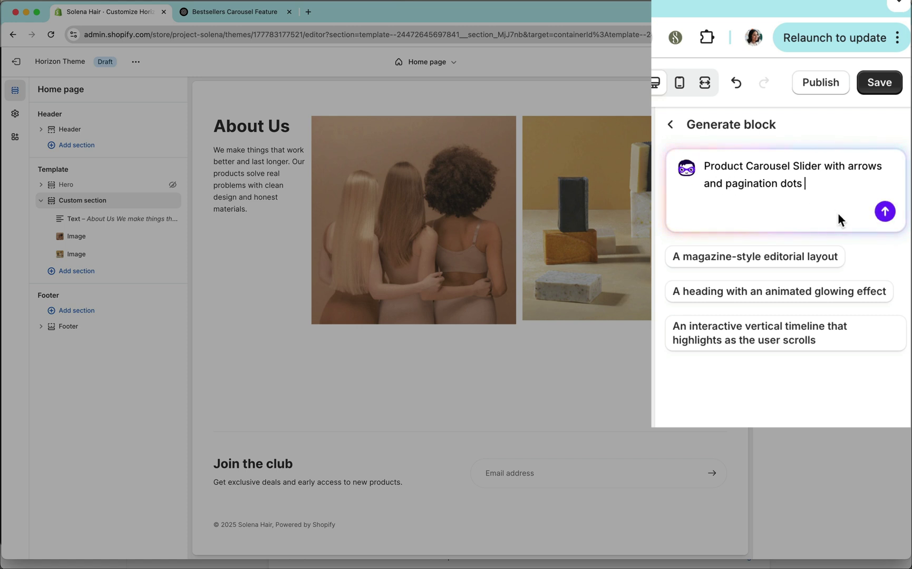
left_click(886, 212)
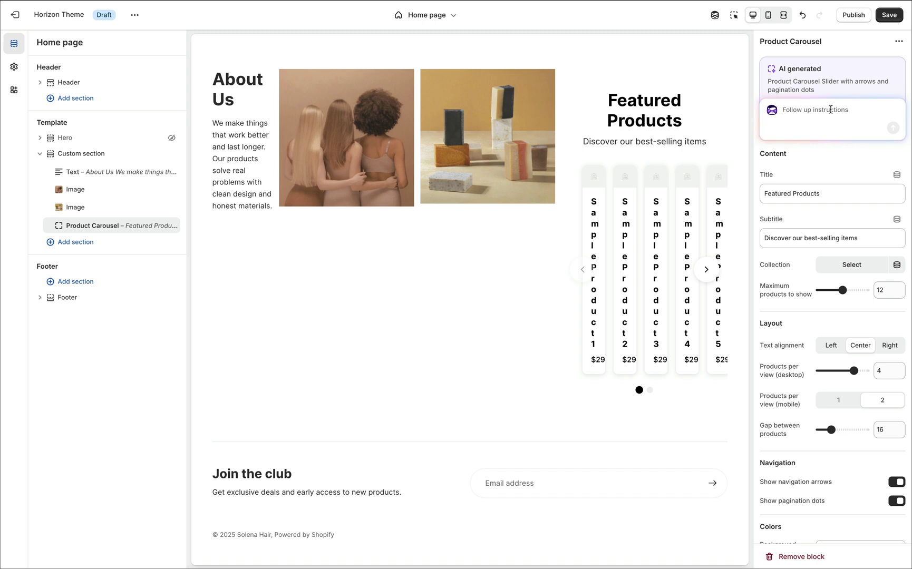
Step: Have the AI show one slide at a time, save, and clear the Featured Products title
type("show one slide at a time")
left_click(892, 128)
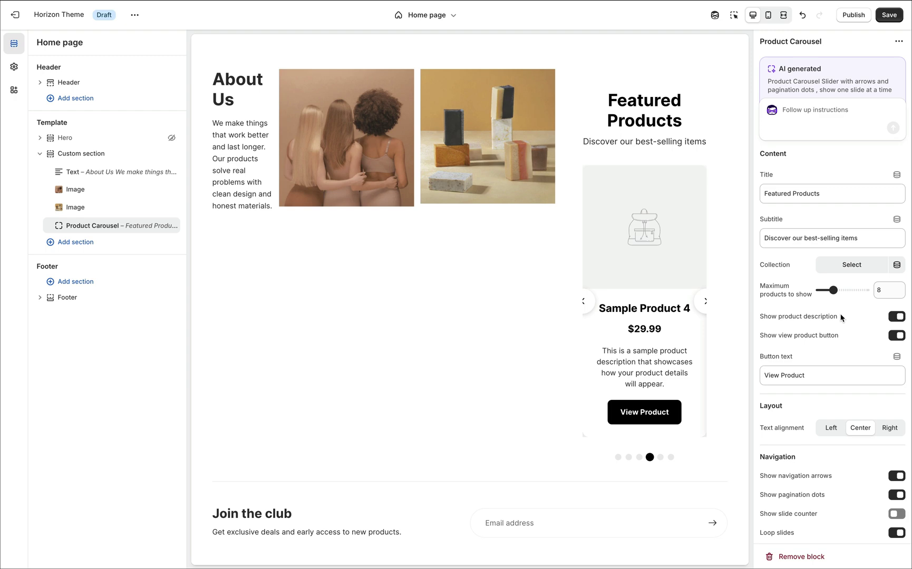
left_click(889, 14)
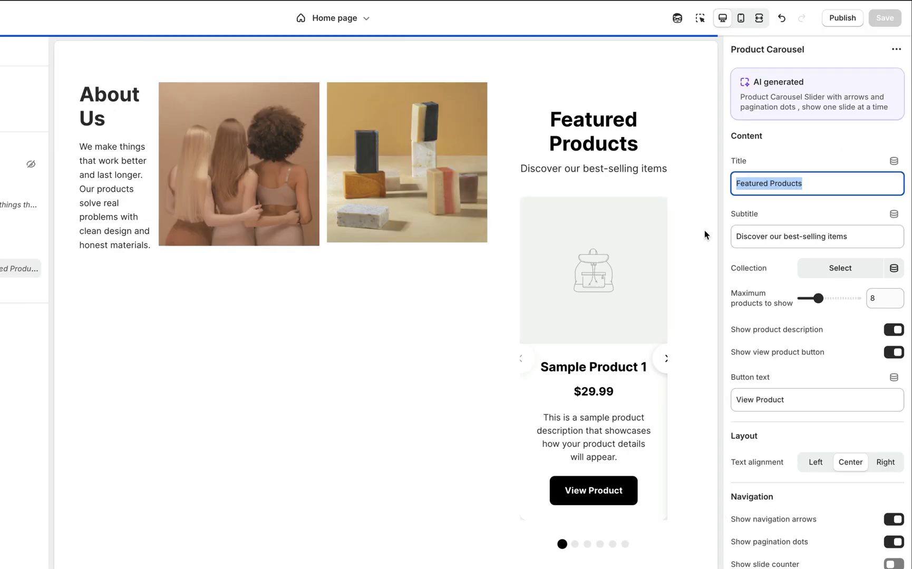
key("BackSpace")
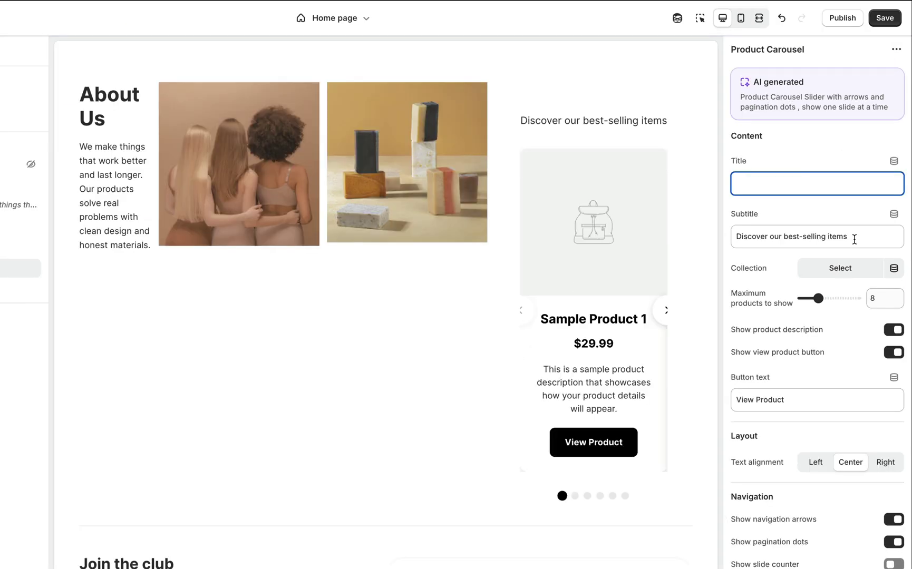
Step: Clear the carousel subtitle, use the Home page collection, delete the second Image block, and save
left_click_drag(854, 240, 759, 237)
key("BackSpace")
key("BackSpace")
key("BackSpace")
key("BackSpace")
key("BackSpace")
key("BackSpace")
key("BackSpace")
key("BackSpace")
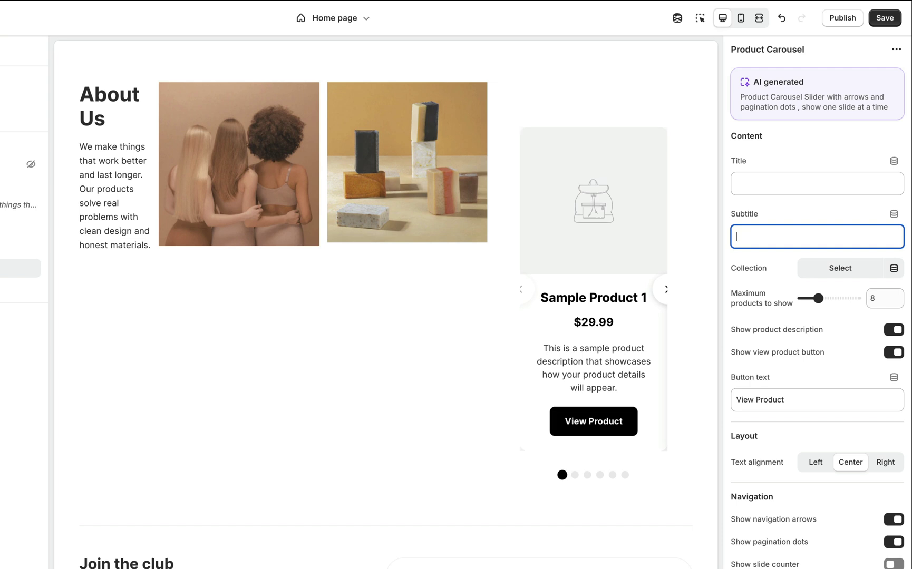
left_click(827, 273)
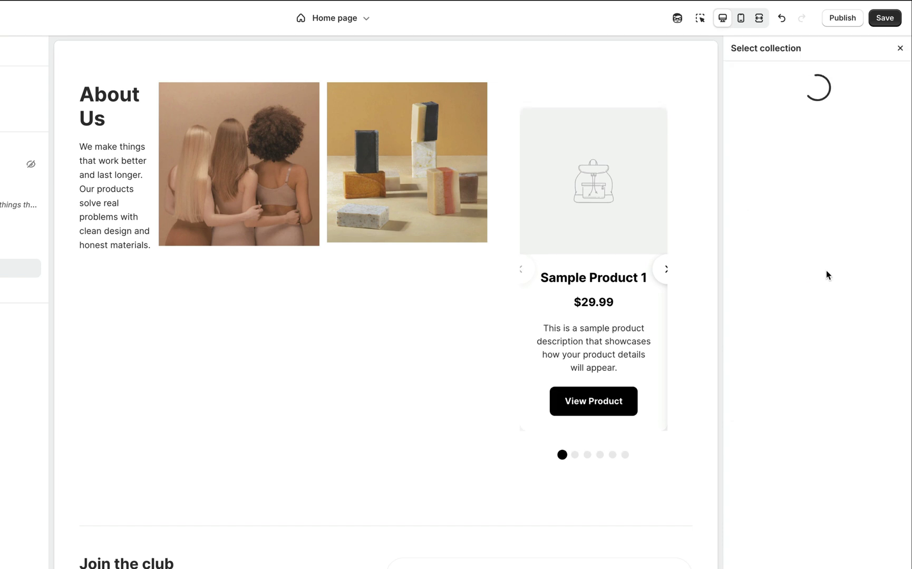
left_click(799, 234)
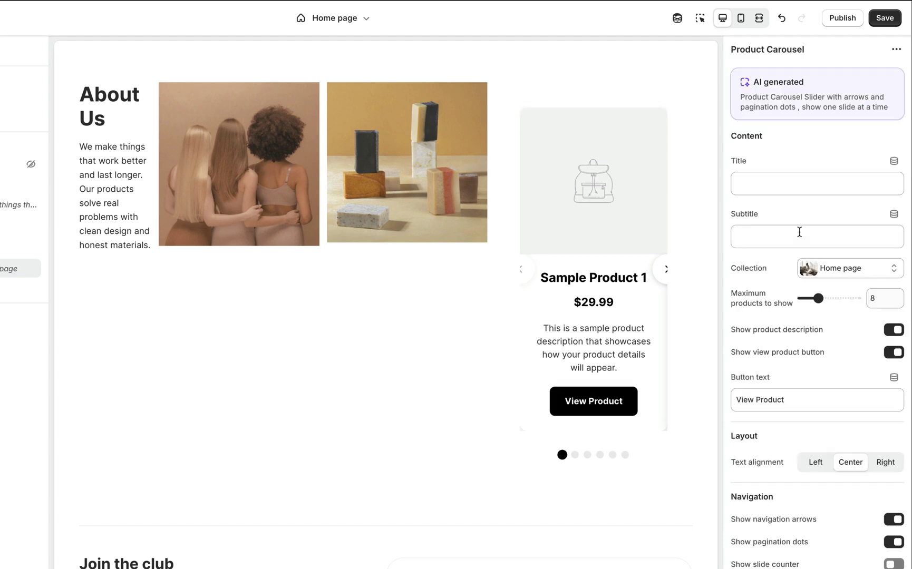
left_click(885, 18)
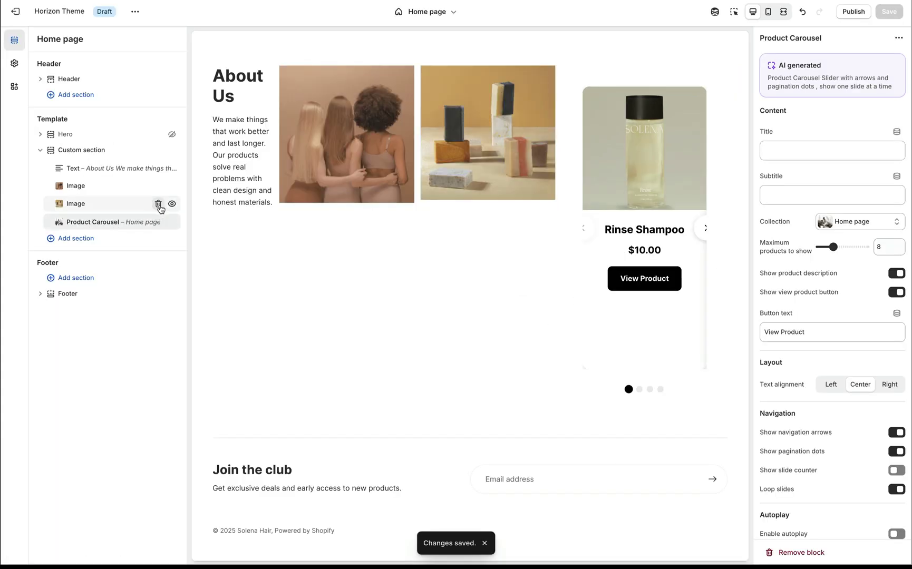
left_click(158, 205)
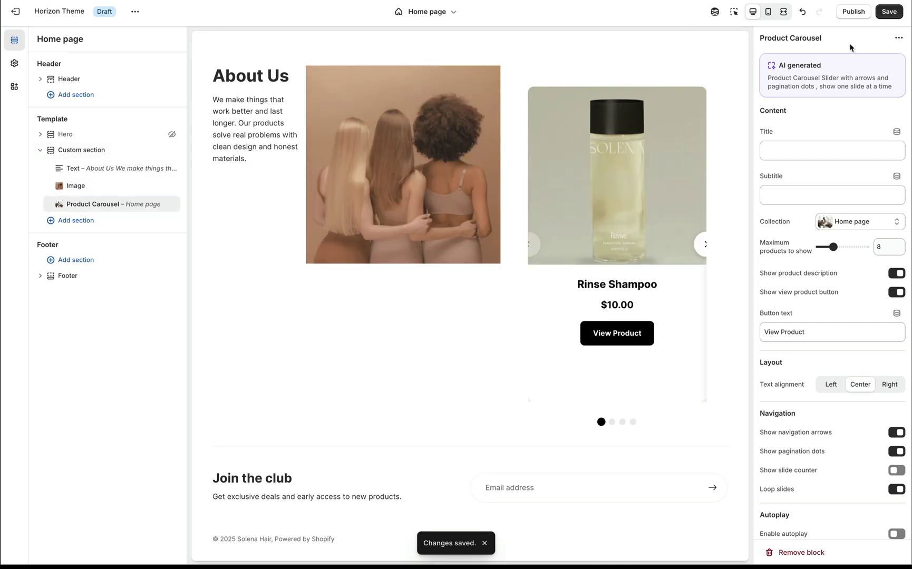
left_click(891, 13)
Step: Drag the carousel's Section padding slider down to 0
scroll(840, 377, "down", 3)
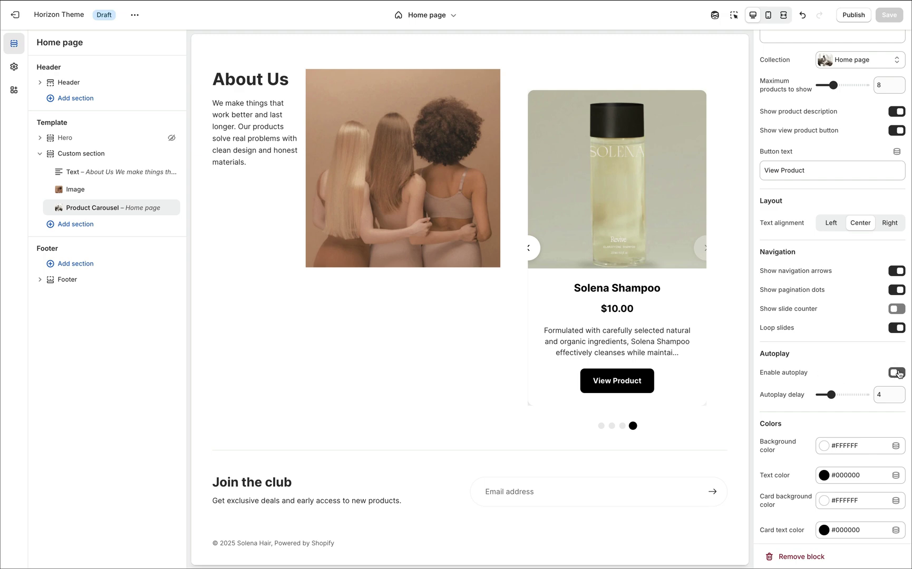
scroll(900, 374, "down", 6)
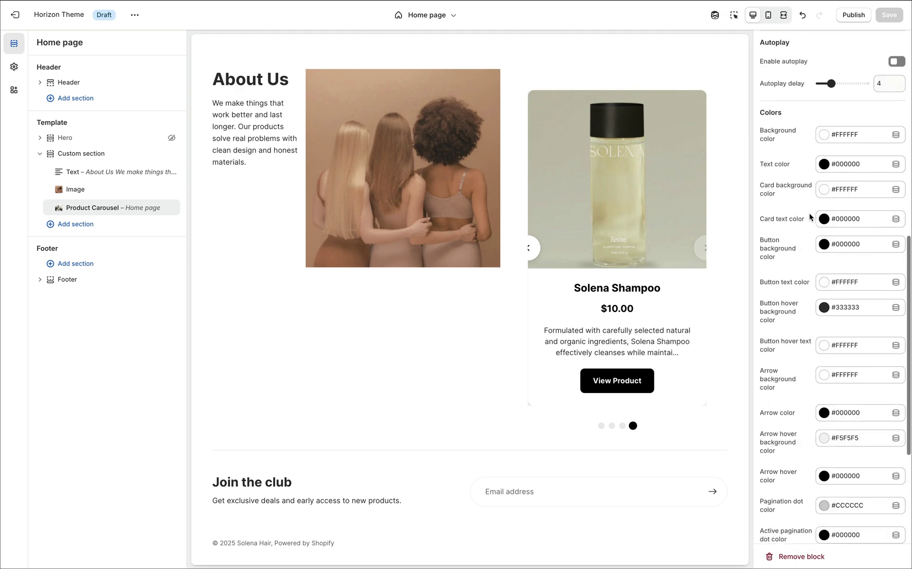
scroll(810, 217, "up", 10)
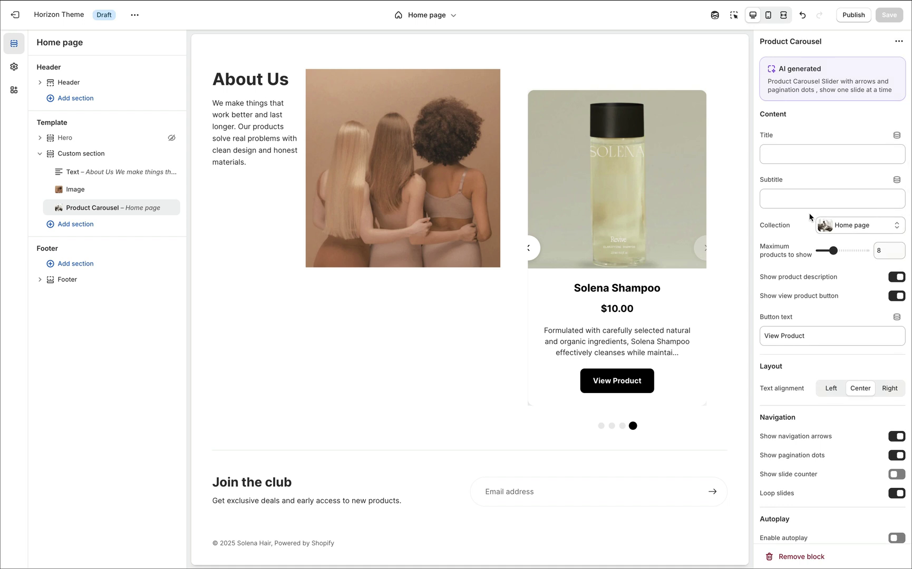
scroll(810, 217, "down", 4)
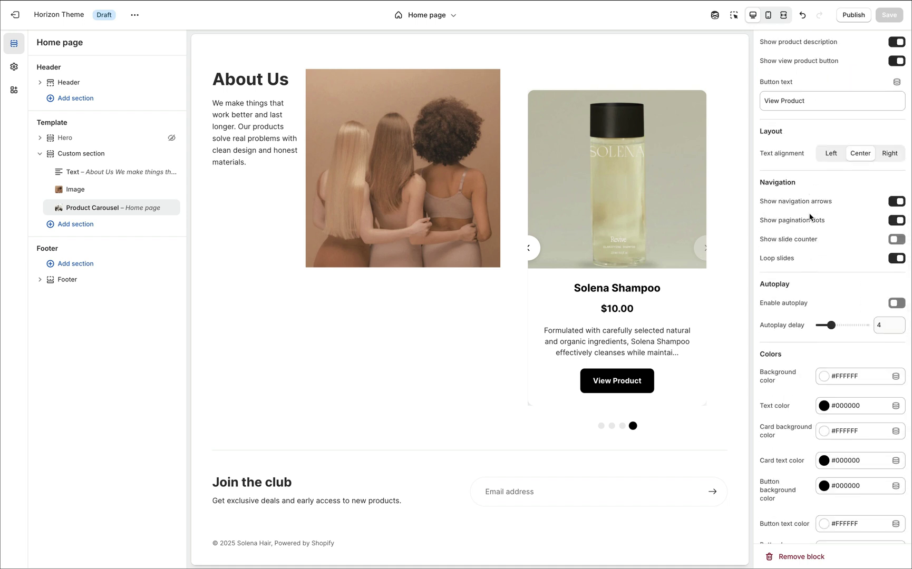
scroll(810, 216, "down", 8)
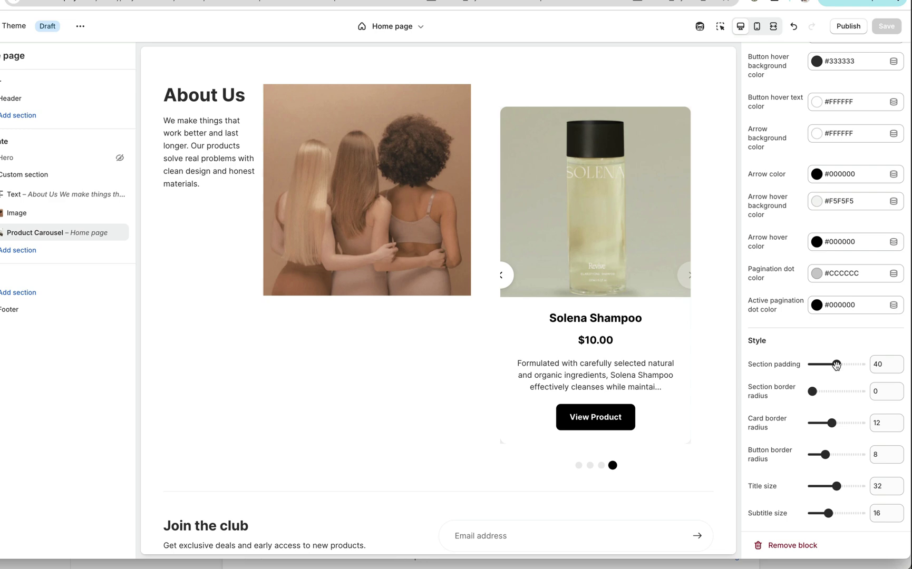
left_click_drag(844, 332, 812, 331)
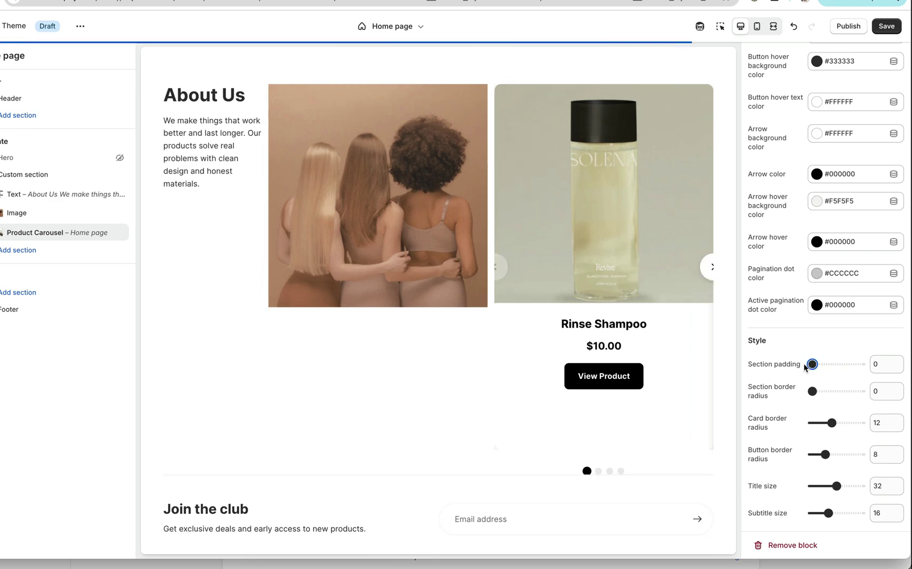
Step: Turn off Show product description and Show view product button for the carousel
scroll(821, 410, "up", 12)
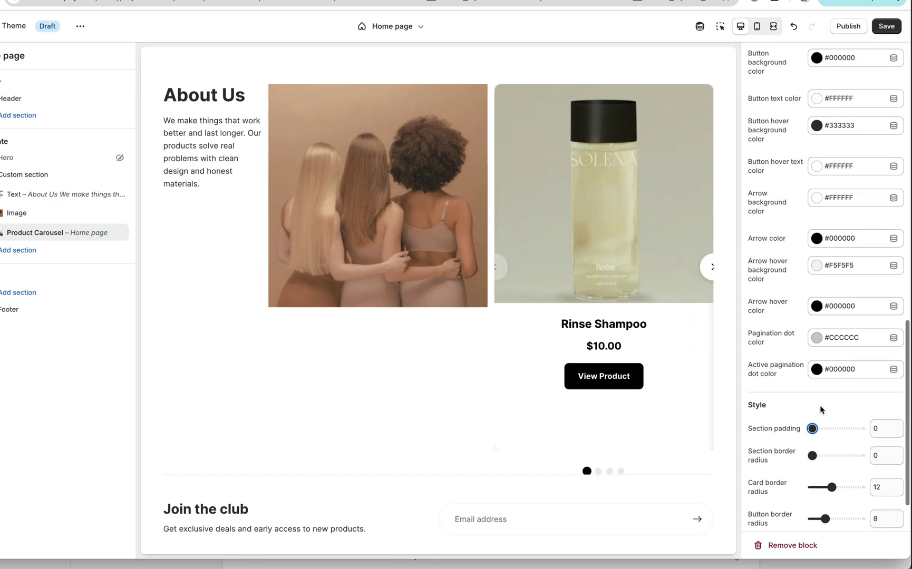
scroll(820, 410, "down", 7)
scroll(821, 409, "down", 3)
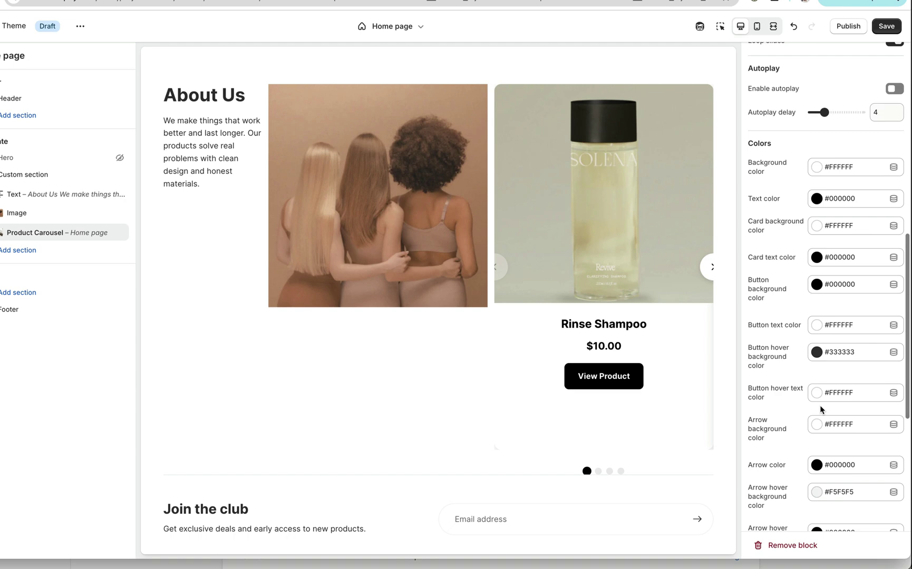
scroll(823, 409, "up", 15)
left_click(893, 307)
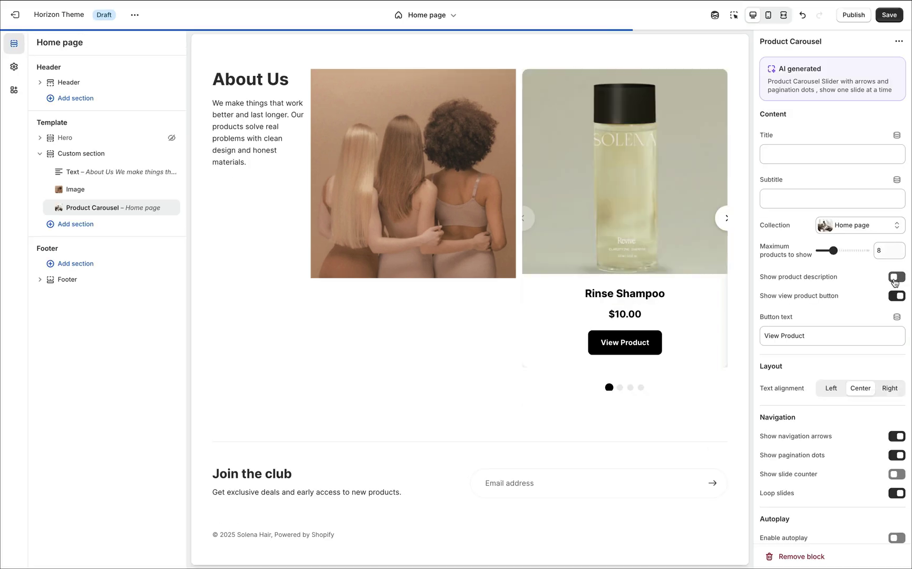
left_click(897, 297)
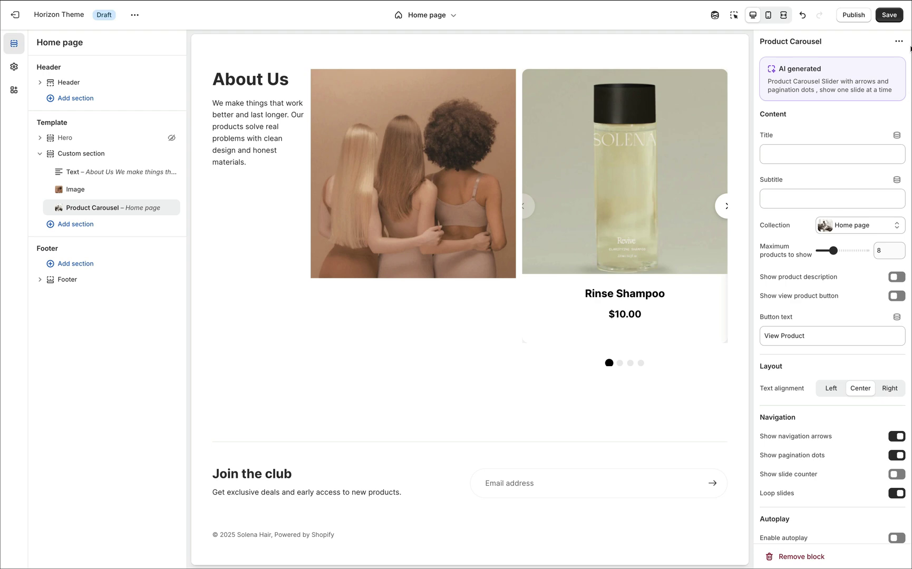
left_click(897, 44)
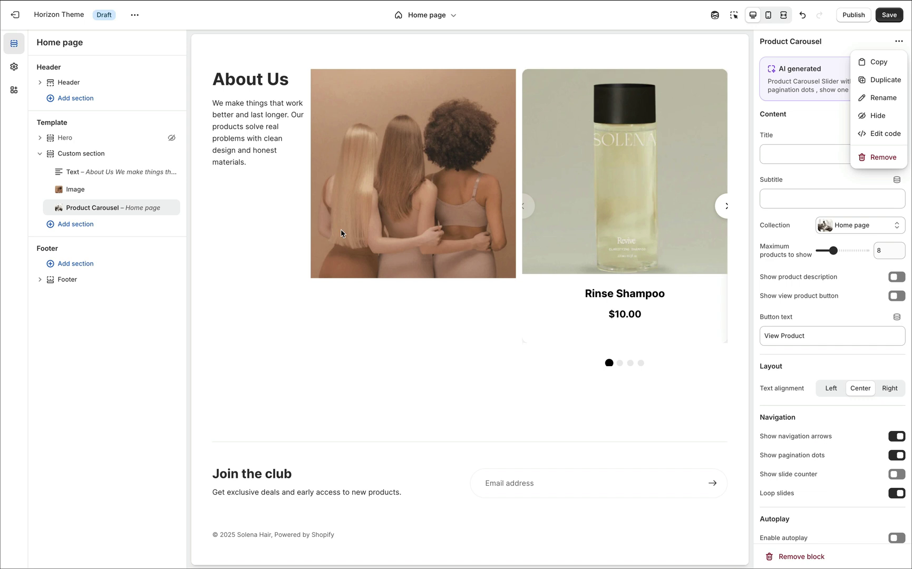
Step: Move the Product Carousel above the Image block, then advance it to Clarifying Shampoo
left_click_drag(340, 233, 522, 211)
left_click(514, 209)
left_click(514, 209)
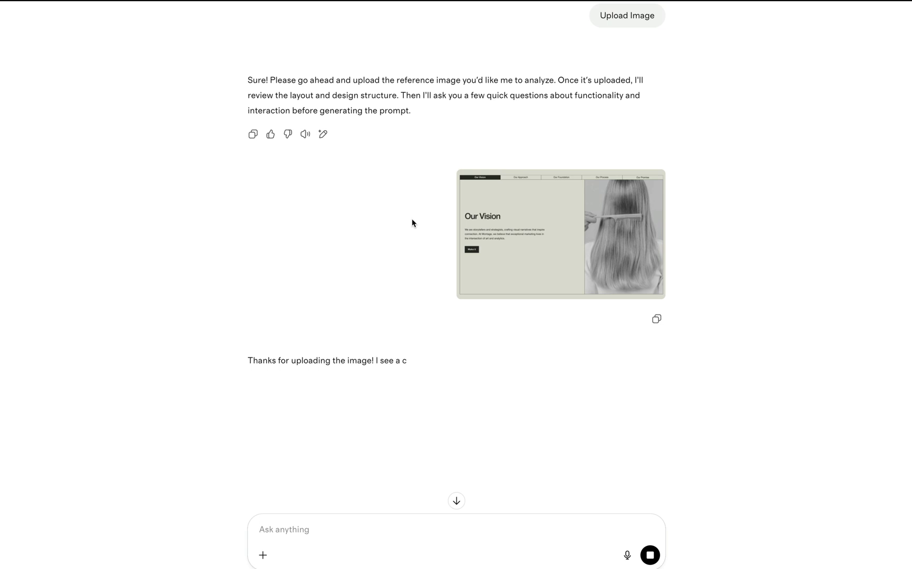
Step: Send ChatGPT the answers on fading tabs, the linked button and mobile stacking
type("It is a tabbed interface where the slide content changes with fading animation when the top navigation tabs are clicked. The button leads to any link And on mobile, the tabs stacks on top of slide content. Inside the slide content, the image stacks on top of the text")
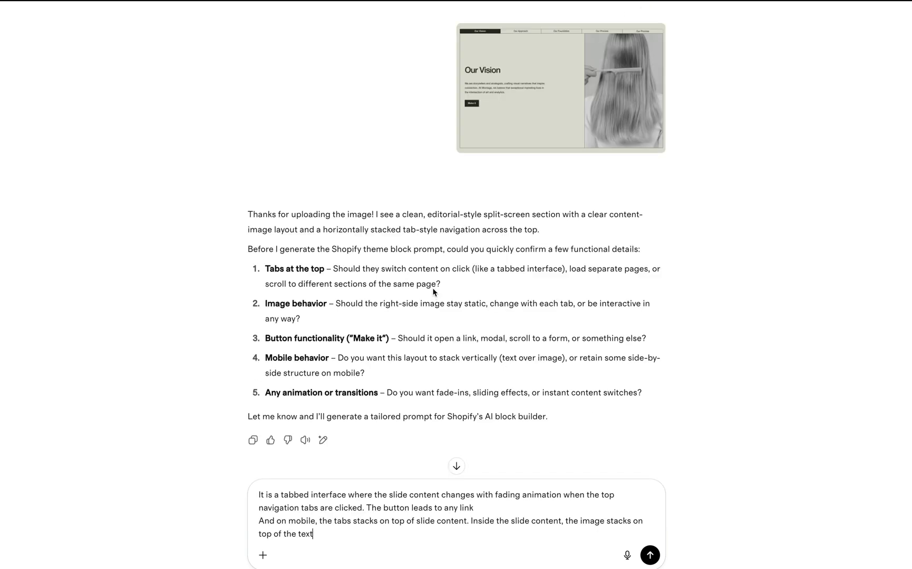
key("Return")
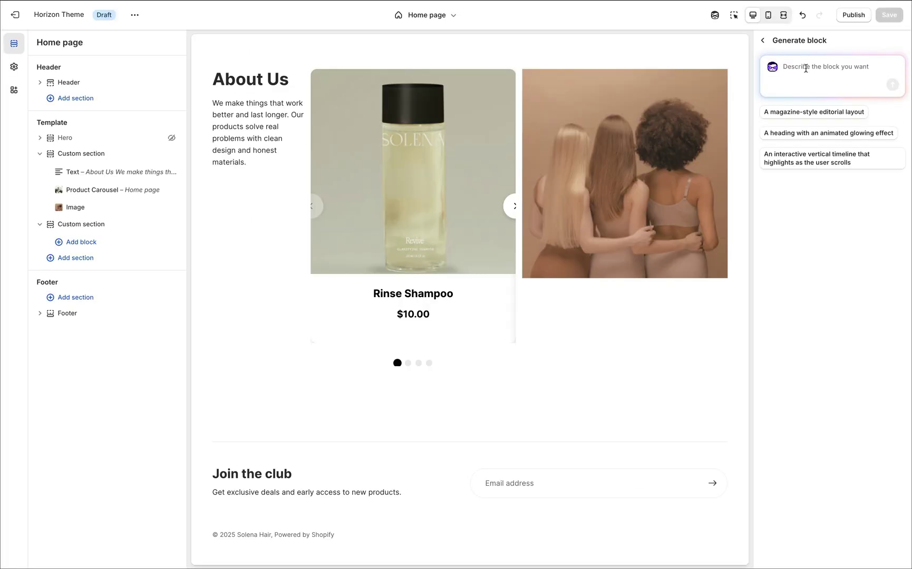
Step: Generate an AI block from the pasted ChatGPT editorial tabbed-content prompt
key("super+v")
left_click(891, 178)
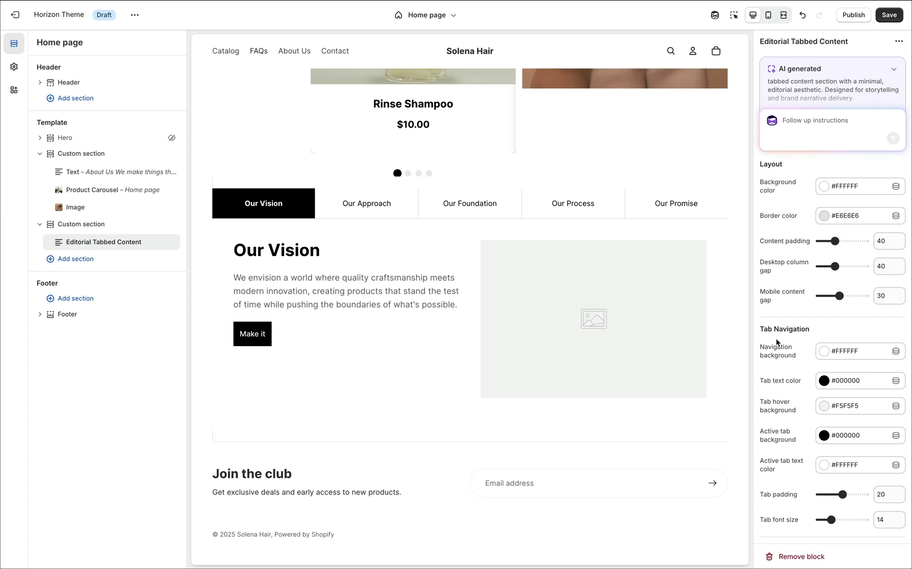
Step: Set Tab 1's image to solena-ig-3 and Tab 2's image to solena-ig-1
scroll(777, 343, "down", 3)
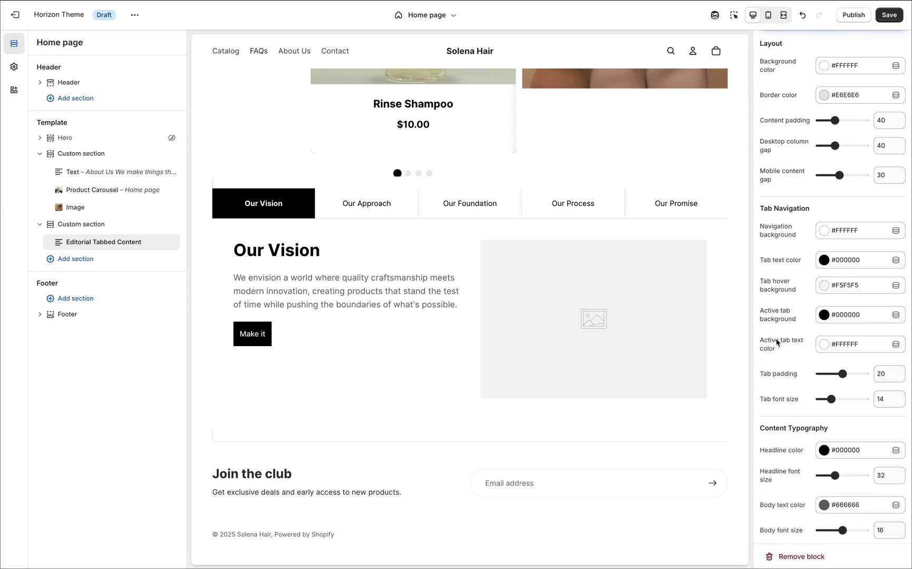
scroll(777, 343, "down", 10)
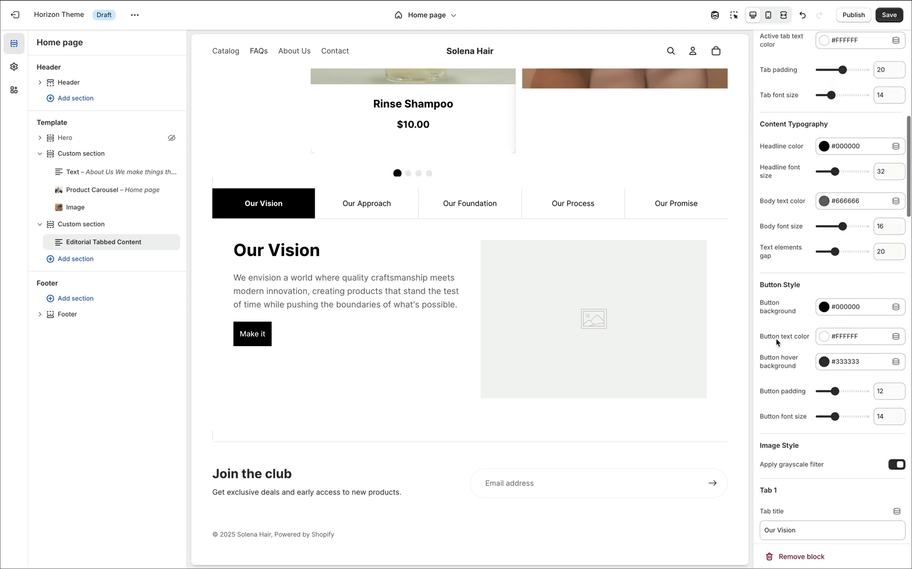
scroll(776, 342, "down", 5)
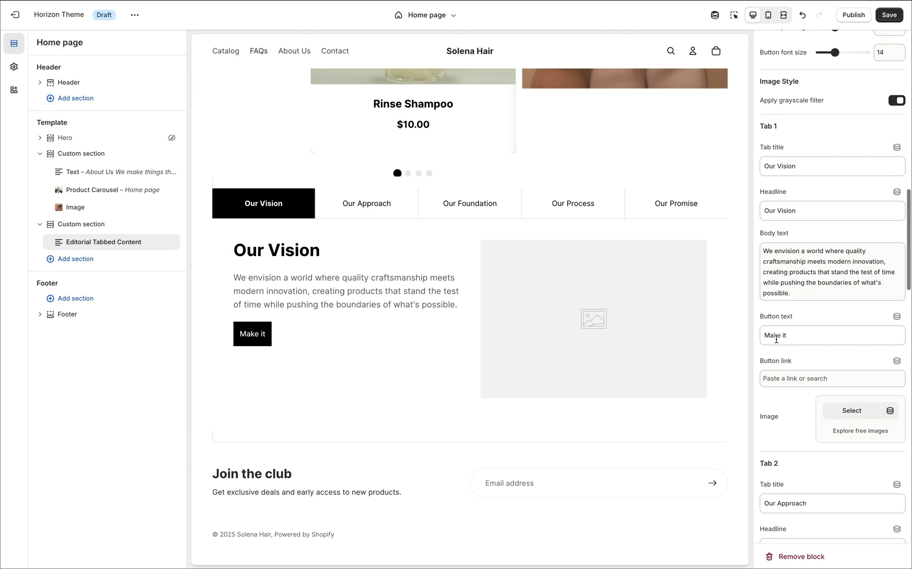
left_click(852, 317)
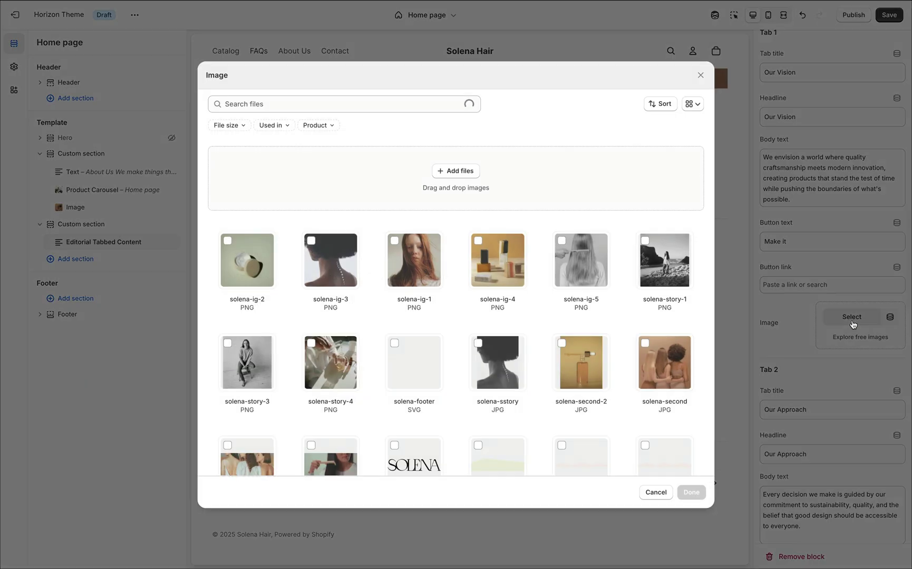
left_click(332, 236)
left_click(685, 492)
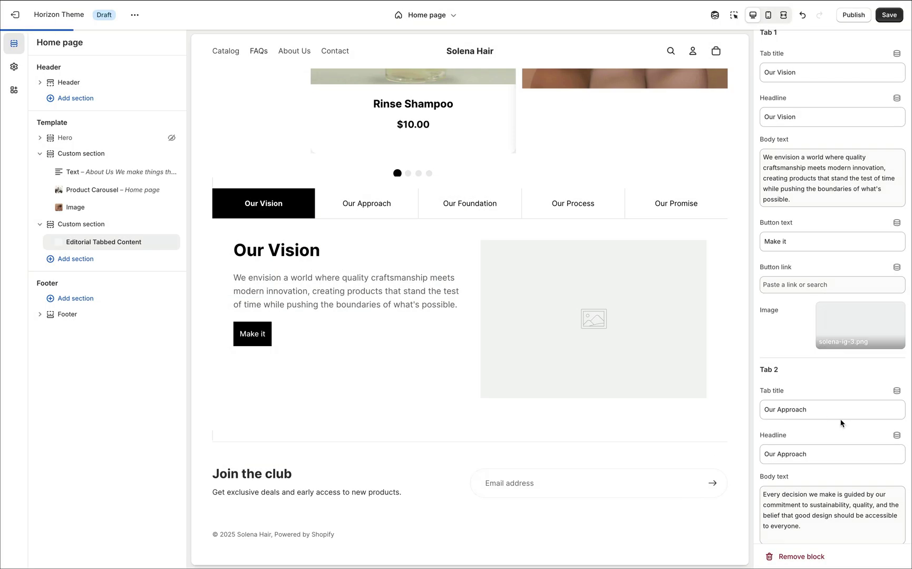
scroll(841, 422, "down", 5)
left_click(867, 395)
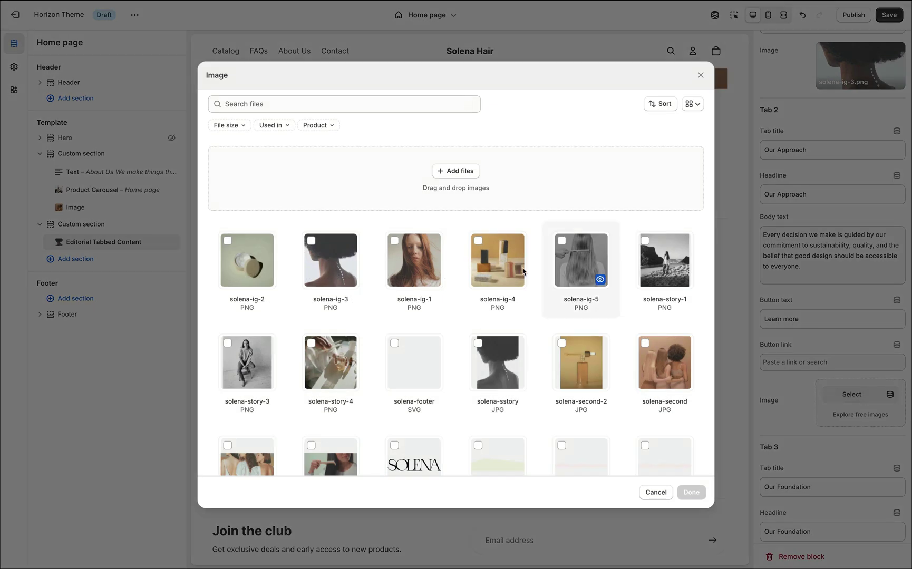
left_click(414, 260)
left_click(692, 493)
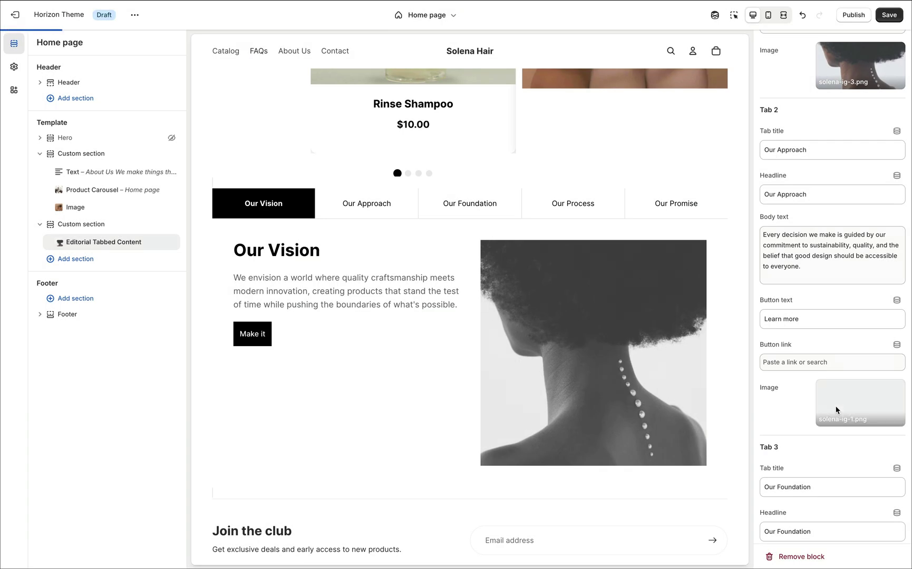
Step: Set Tab 3's image to solena-second
scroll(836, 408, "down", 8)
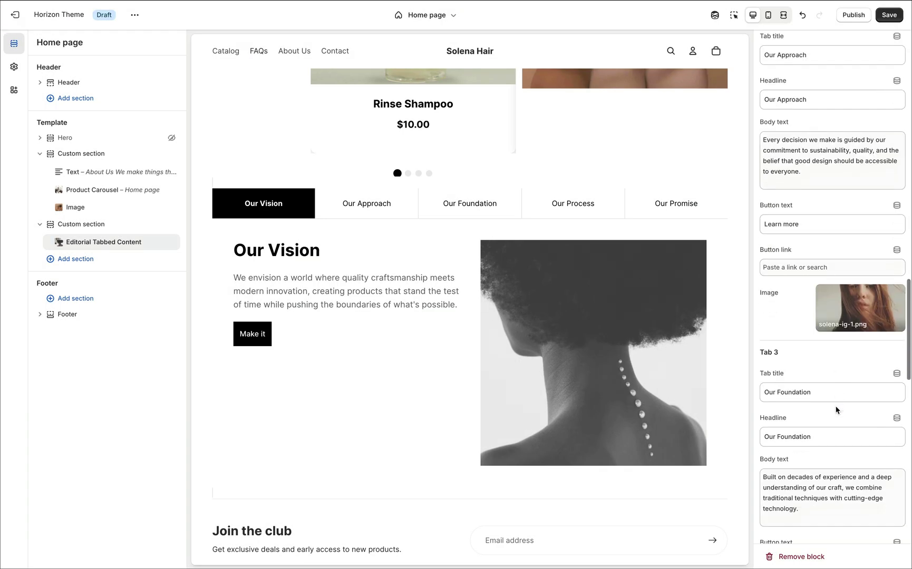
left_click(850, 327)
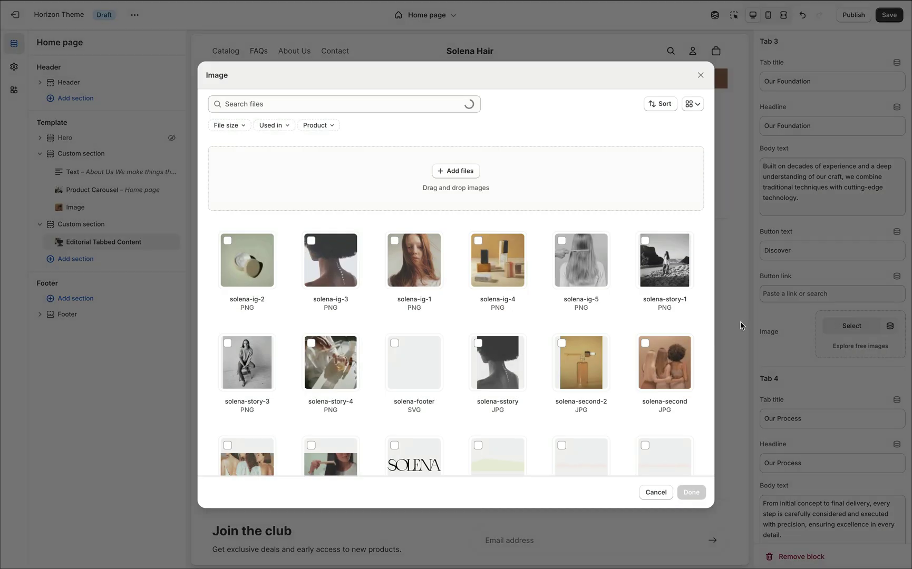
left_click(662, 363)
left_click(692, 492)
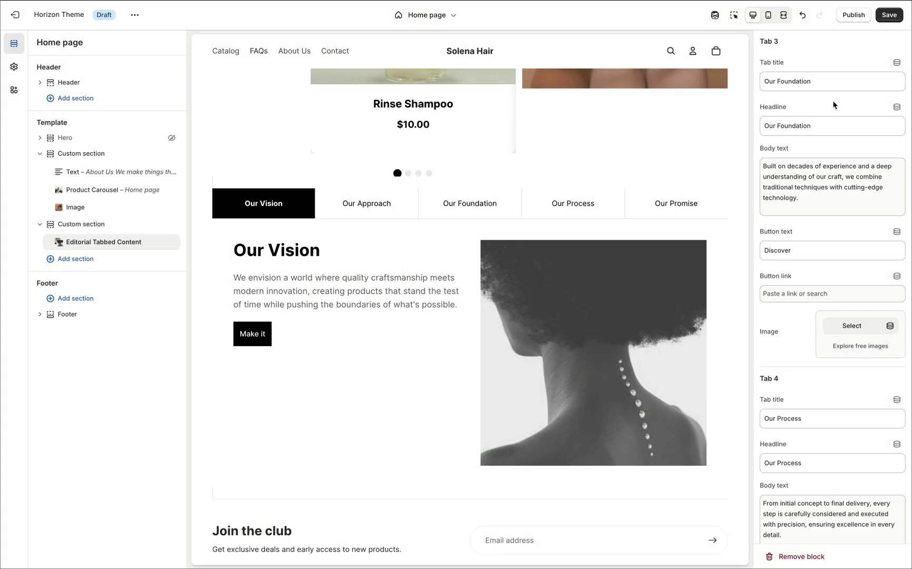
scroll(833, 316, "up", 10)
scroll(828, 253, "up", 10)
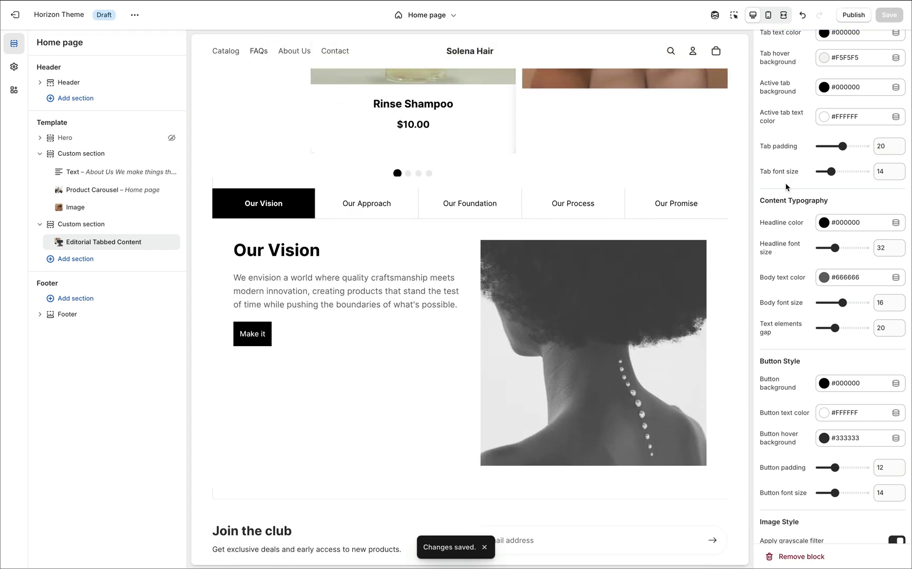
left_click(784, 16)
left_click(356, 232)
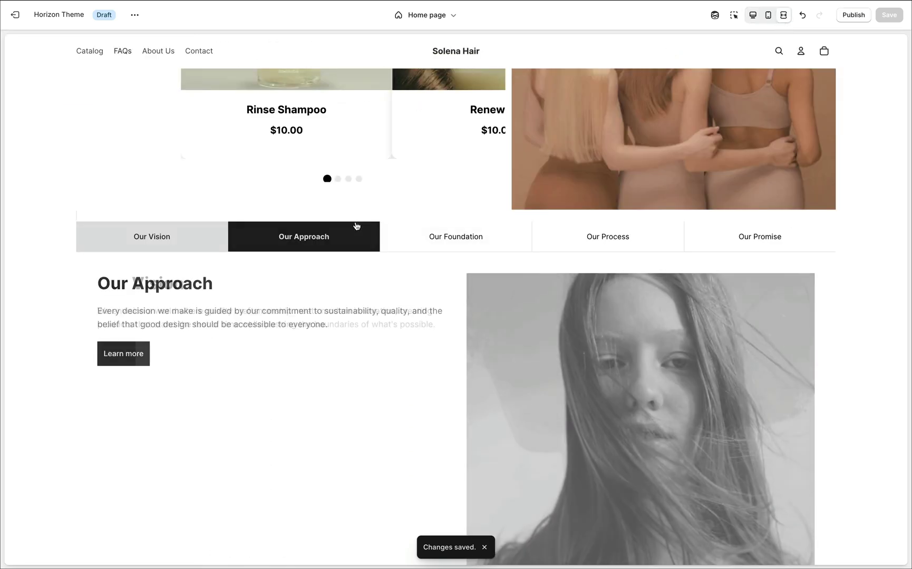
left_click(444, 238)
left_click(584, 247)
left_click(717, 241)
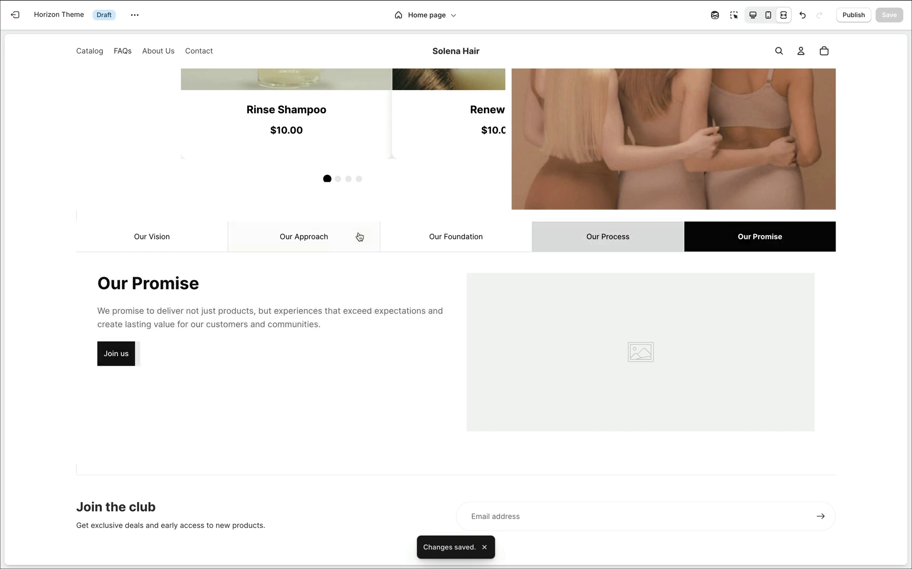
left_click(337, 236)
left_click(181, 238)
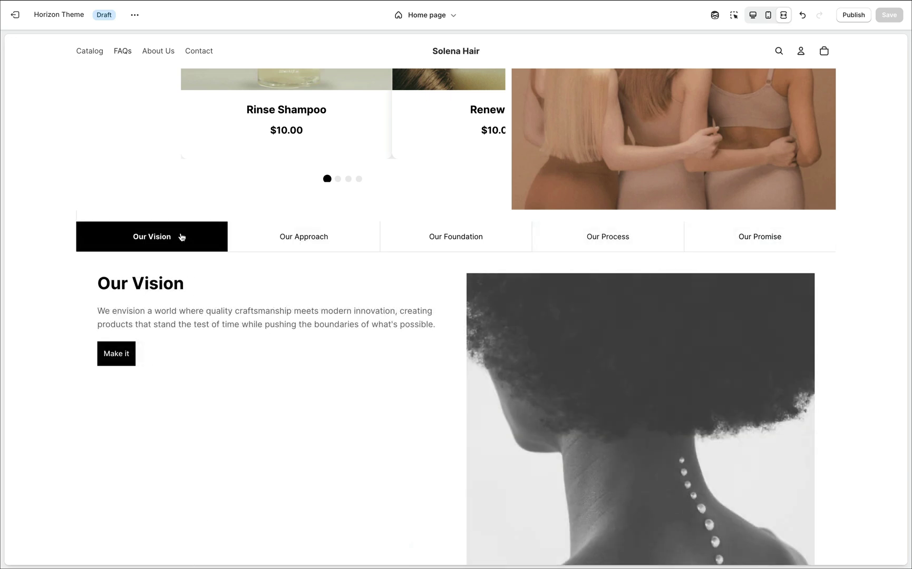
left_click(752, 17)
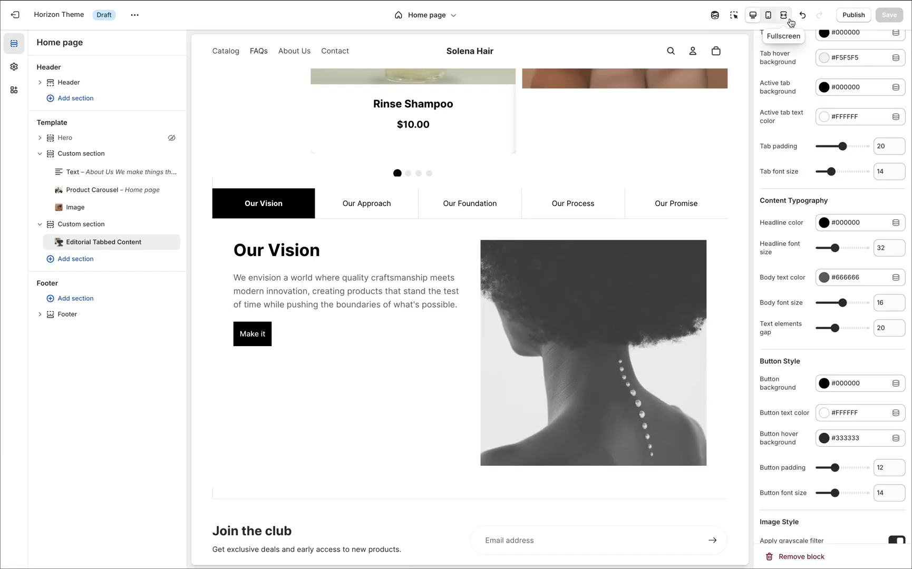
Step: Set the tabbed block's Custom section Width to Full and save
left_click(101, 226)
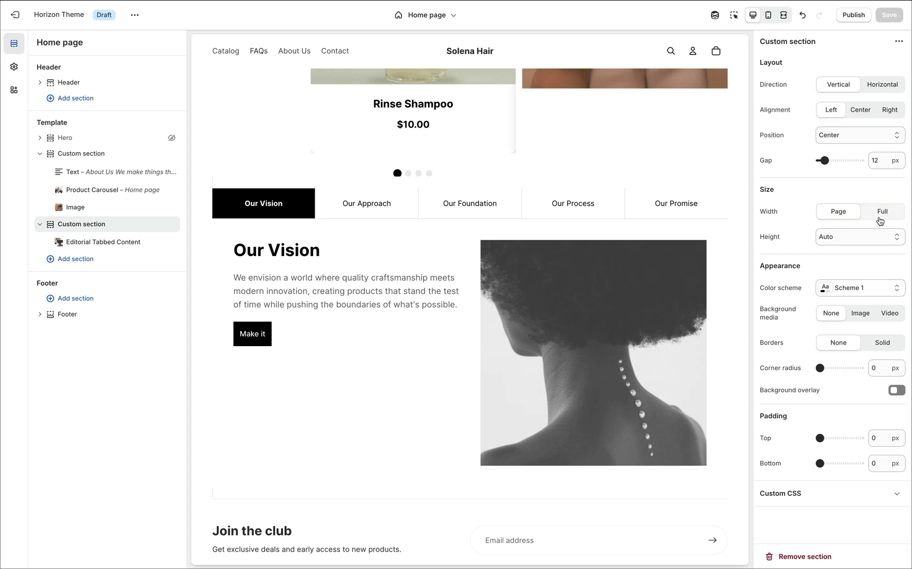
left_click(883, 217)
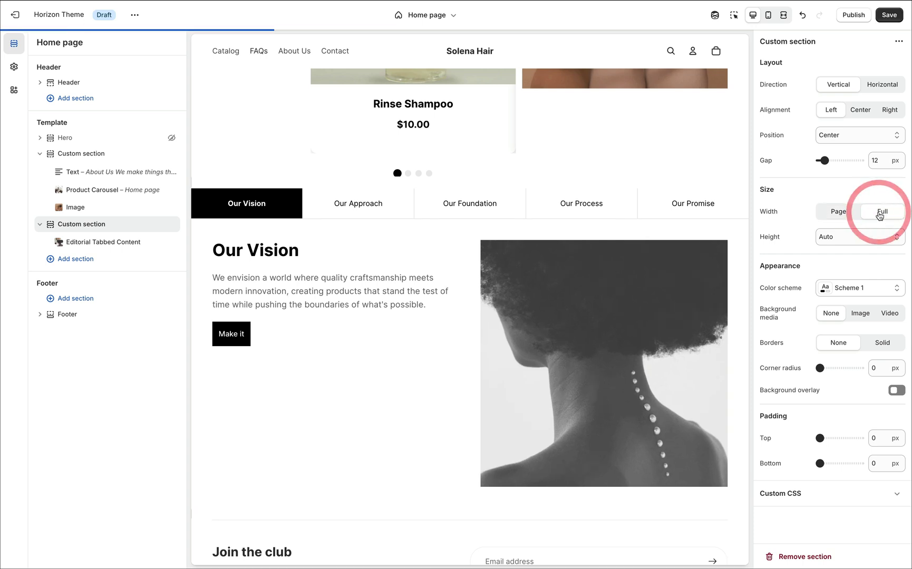
left_click(890, 16)
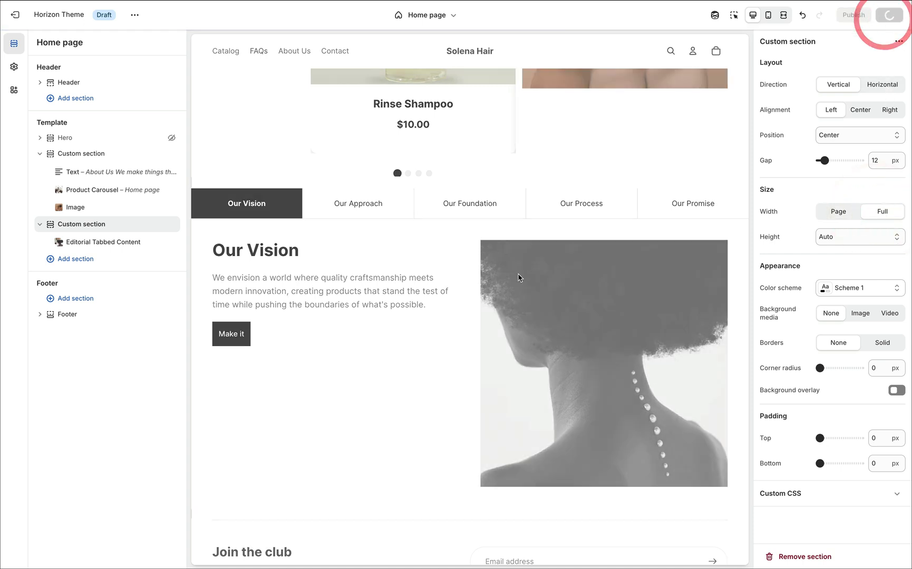
Step: In full-screen preview, switch between the Our Vision, Our Approach and Our Foundation tabs
key("ctrl+shift+f")
left_click(318, 240)
left_click(452, 242)
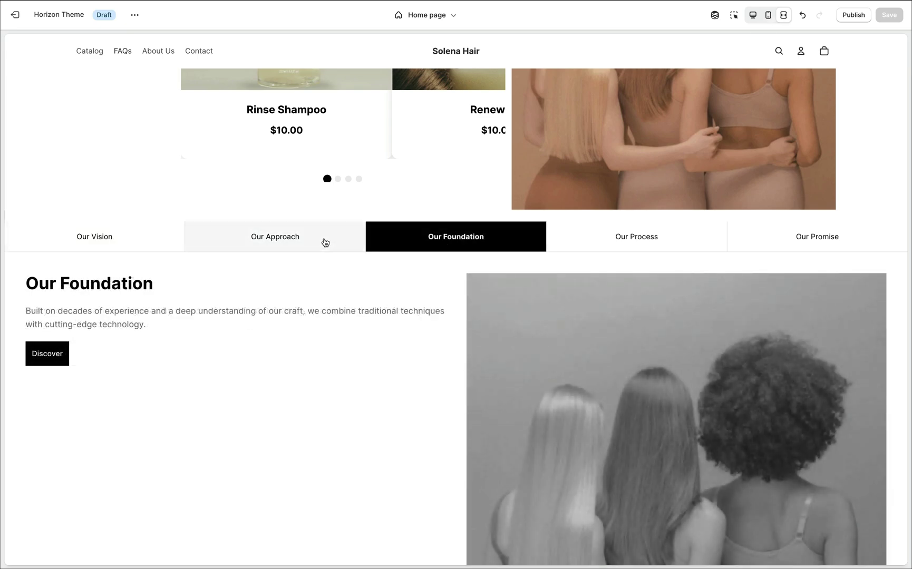
left_click(324, 242)
left_click(160, 249)
left_click(274, 240)
scroll(337, 211, "down", 3)
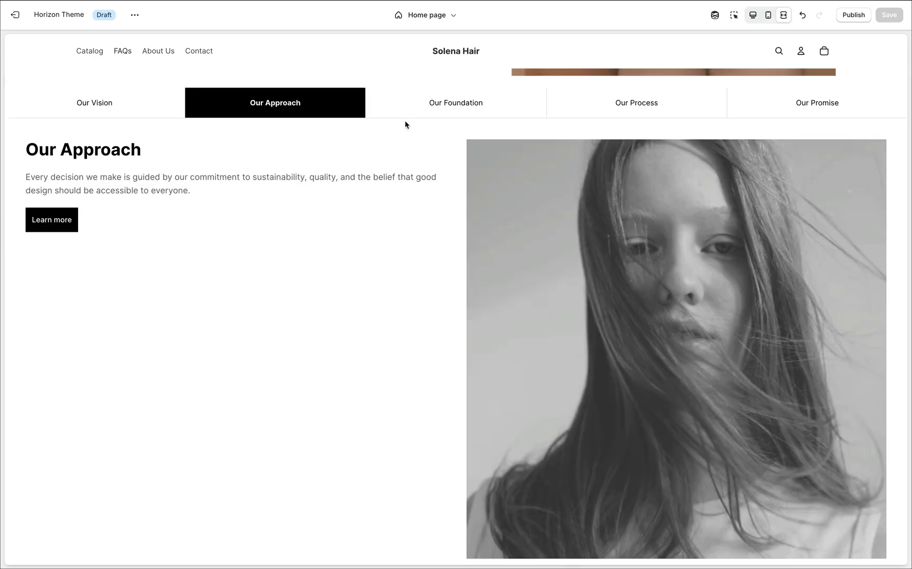
left_click(415, 114)
left_click(296, 99)
Step: Test the Our Foundation, Our Approach and Our Vision tabs in the mobile preview
left_click(768, 16)
scroll(411, 197, "down", 8)
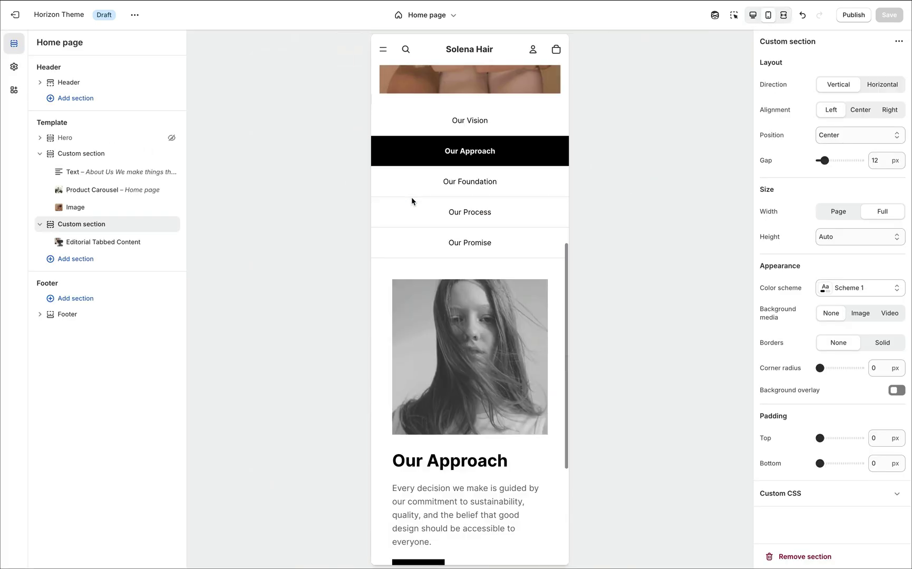
scroll(466, 117, "up", 1)
left_click(472, 139)
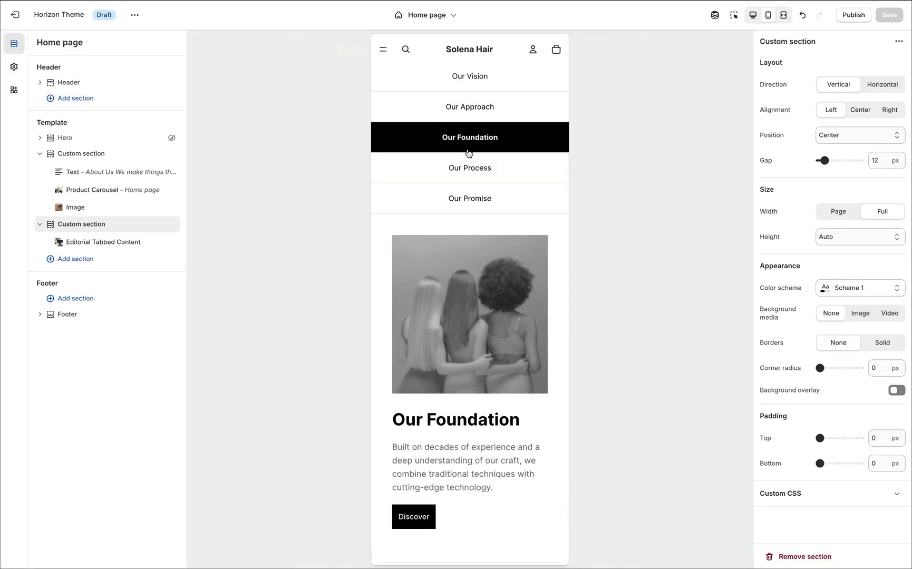
left_click(474, 104)
left_click(478, 84)
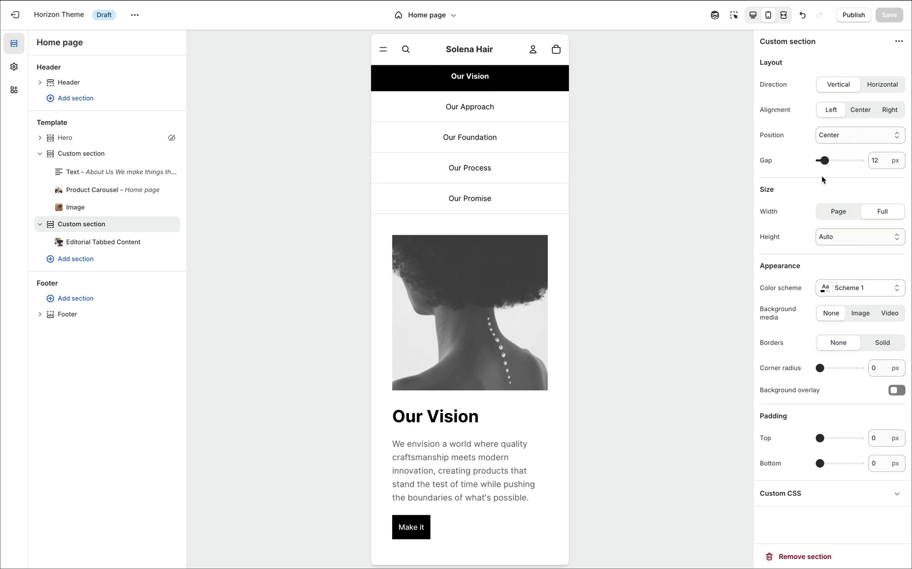
mouse_move(114, 223)
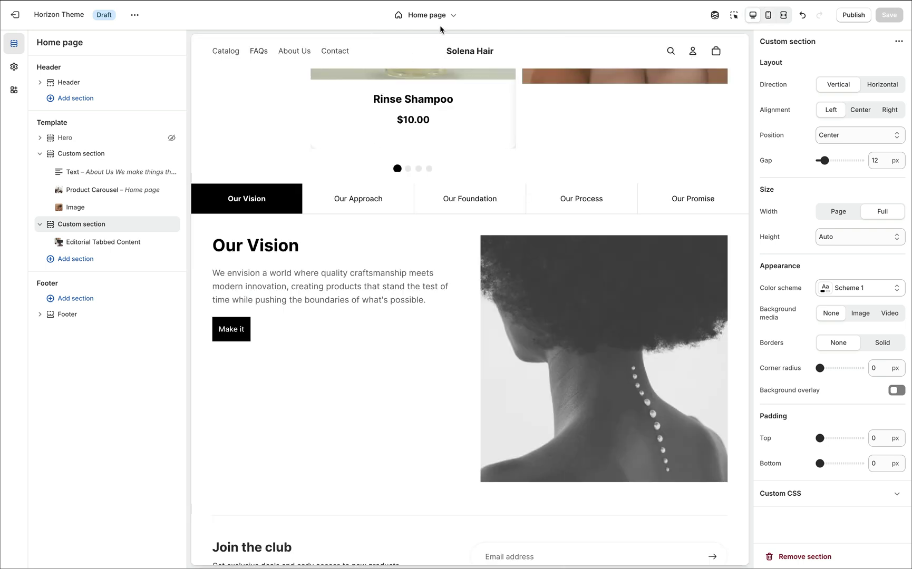
Step: Open the Default product template and add a custom section with a block
left_click(446, 18)
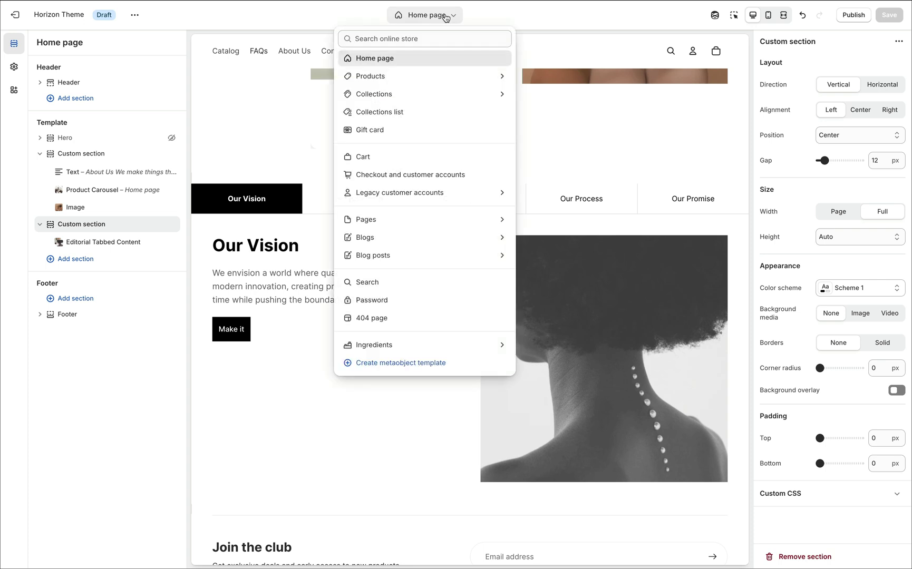
left_click(422, 74)
left_click(424, 93)
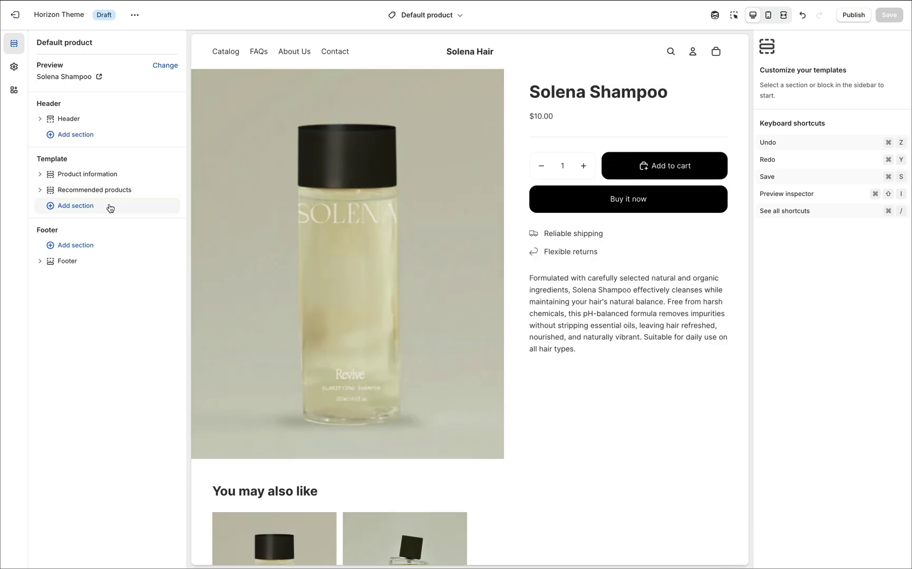
left_click(110, 206)
left_click(246, 253)
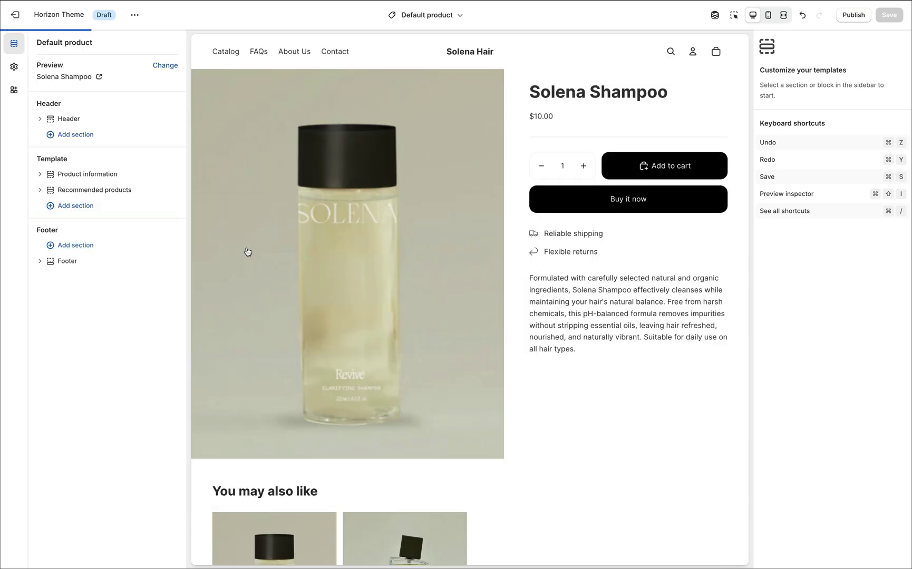
left_click(117, 224)
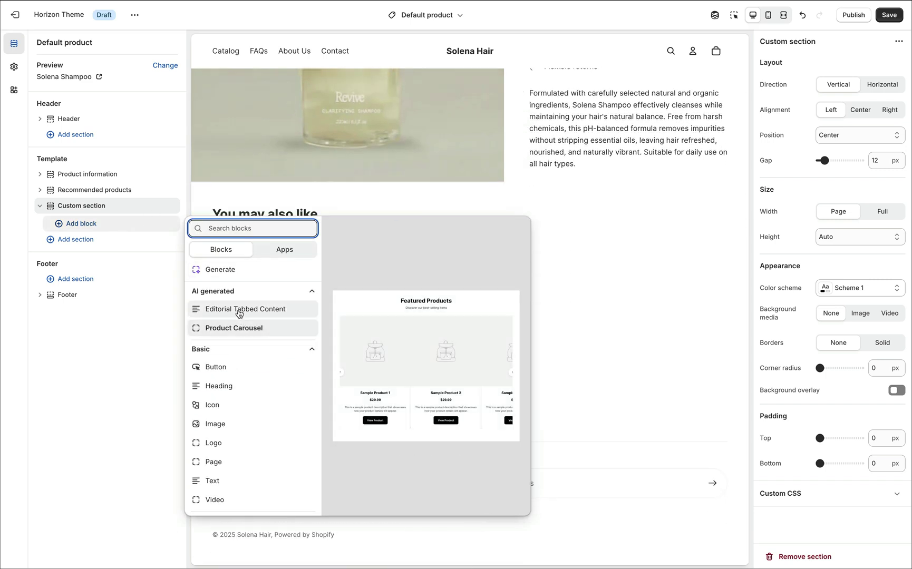
key("Escape")
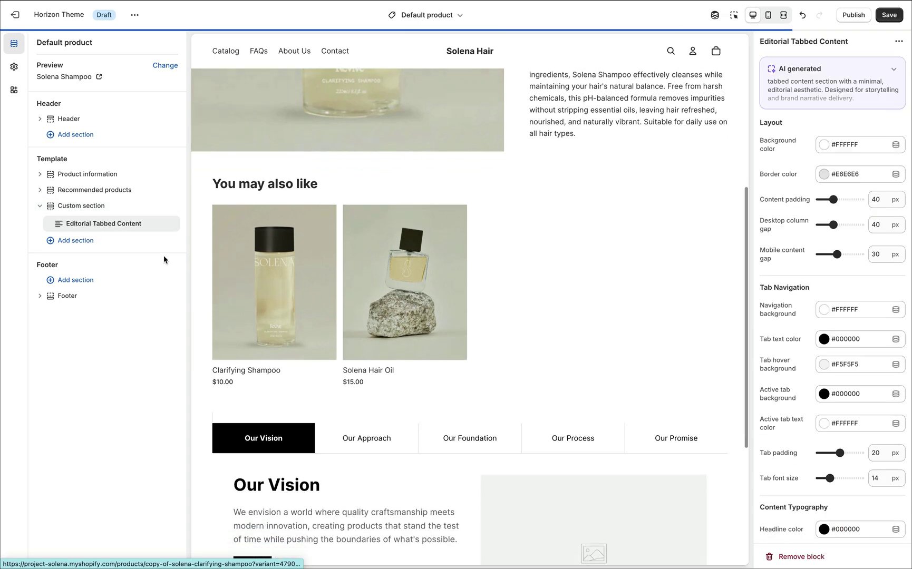
Step: Switch the product page's tabs from Our Approach back to Our Vision
left_click(377, 203)
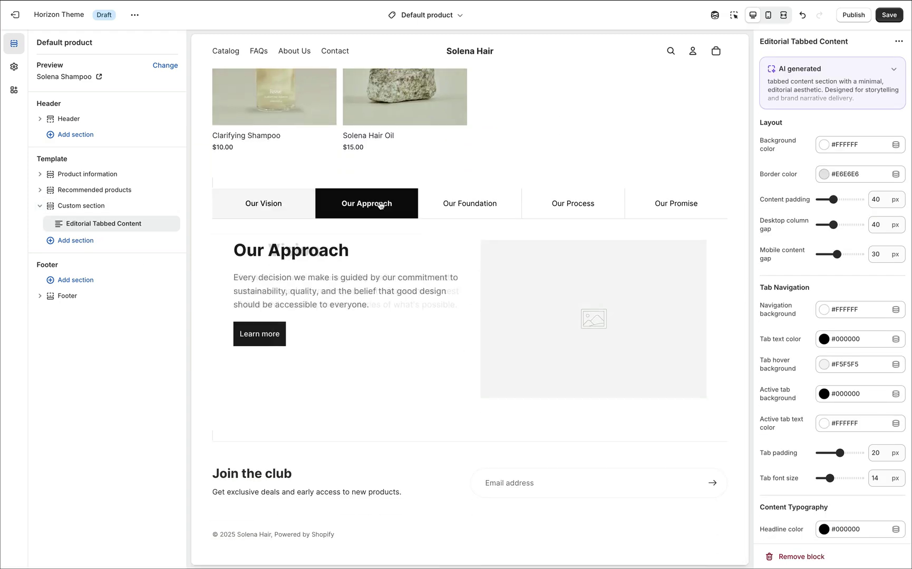
left_click(304, 207)
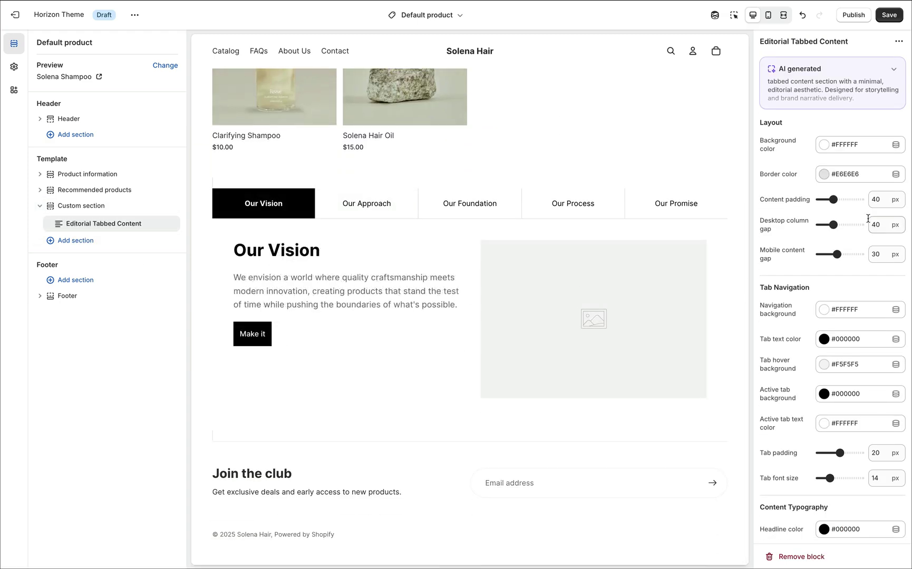
scroll(867, 218, "down", 3)
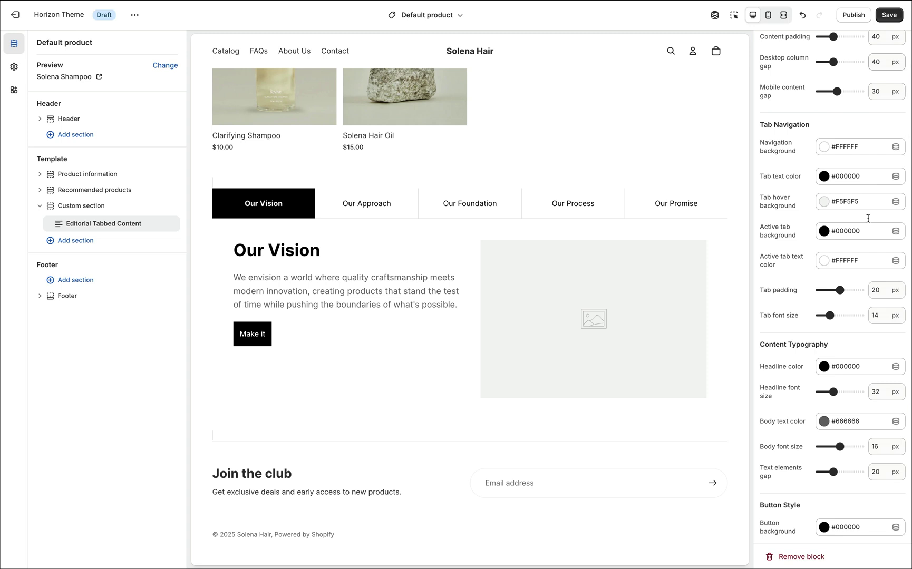
scroll(868, 218, "down", 3)
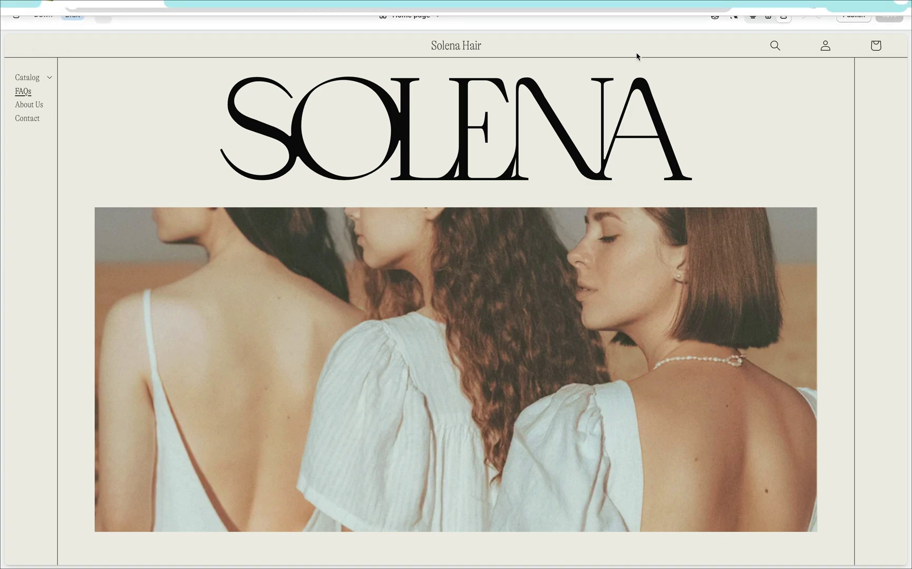
Step: Open Edit code for the Dawn theme, collapsing layout and templates and expanding sections
scroll(615, 153, "down", 10)
scroll(616, 153, "up", 6)
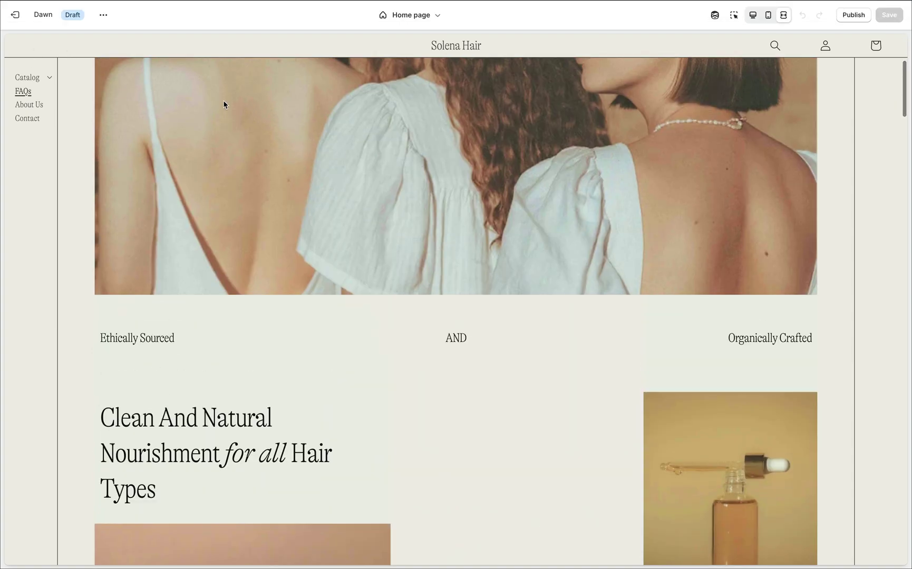
left_click(753, 15)
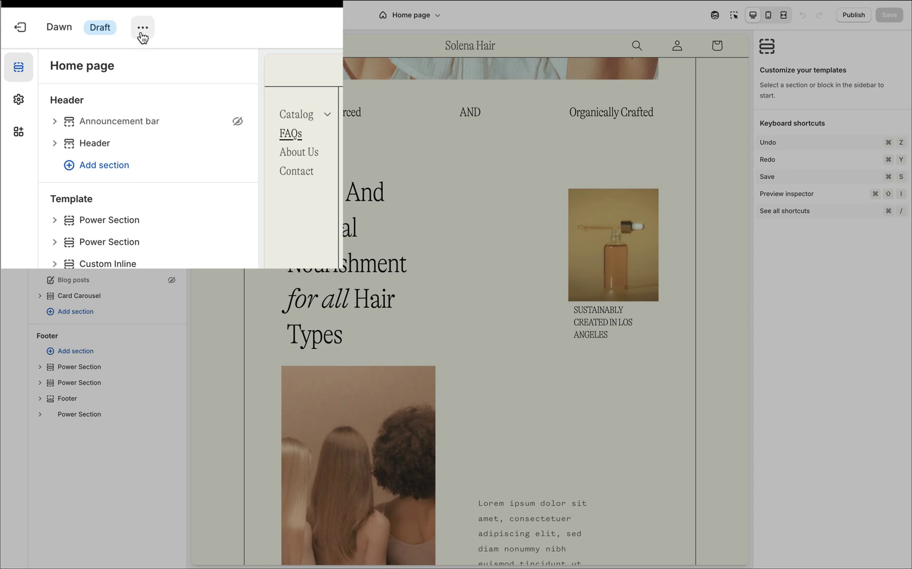
left_click(119, 19)
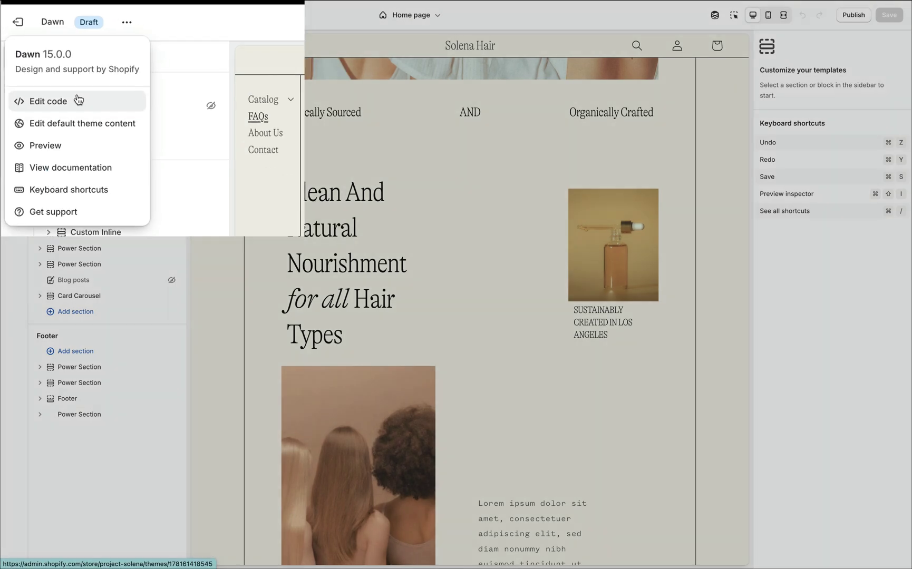
left_click(84, 116)
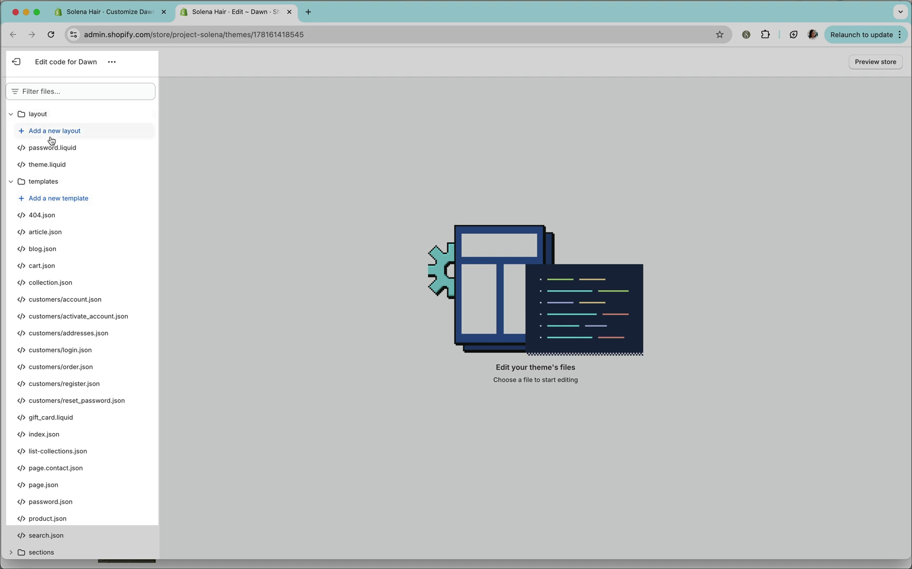
left_click(11, 115)
left_click(10, 130)
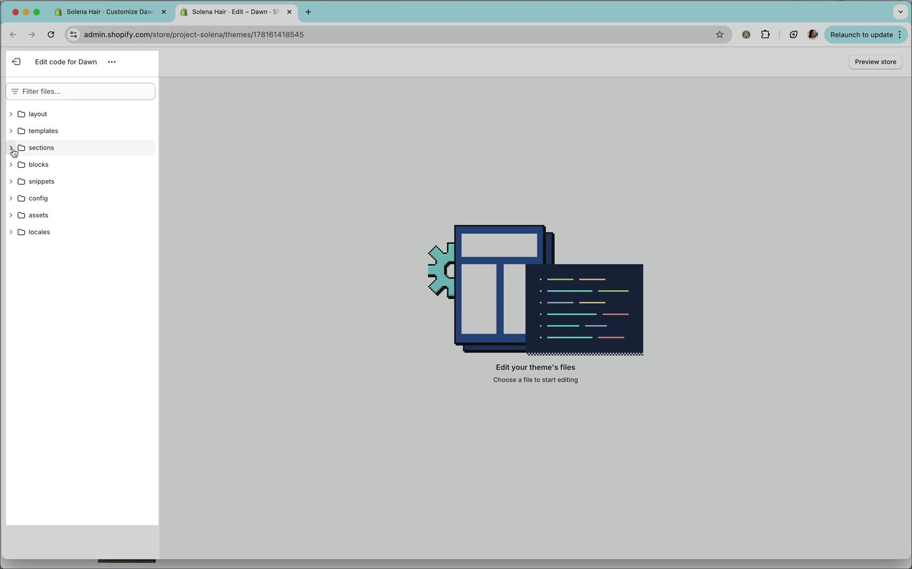
left_click(11, 149)
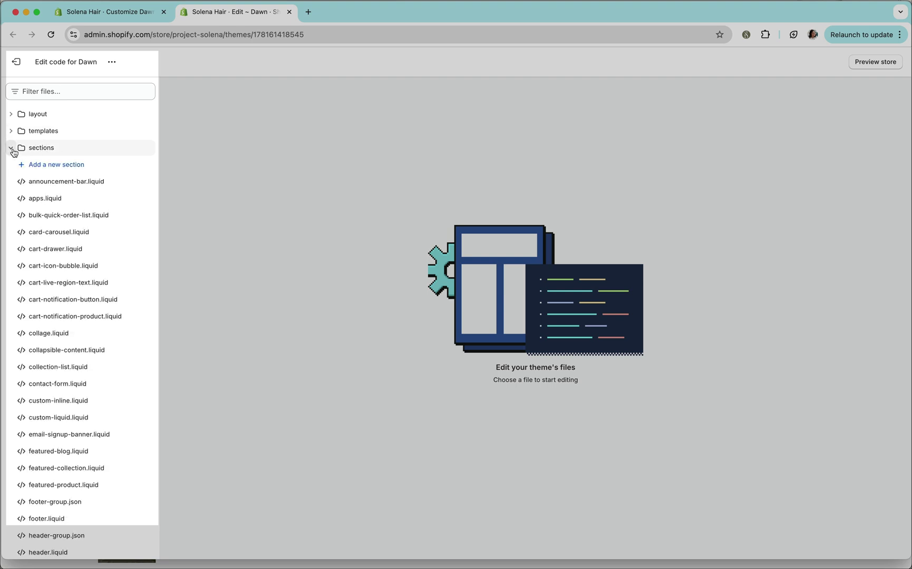
Step: Create a new section file named theme-blocks
left_click(85, 166)
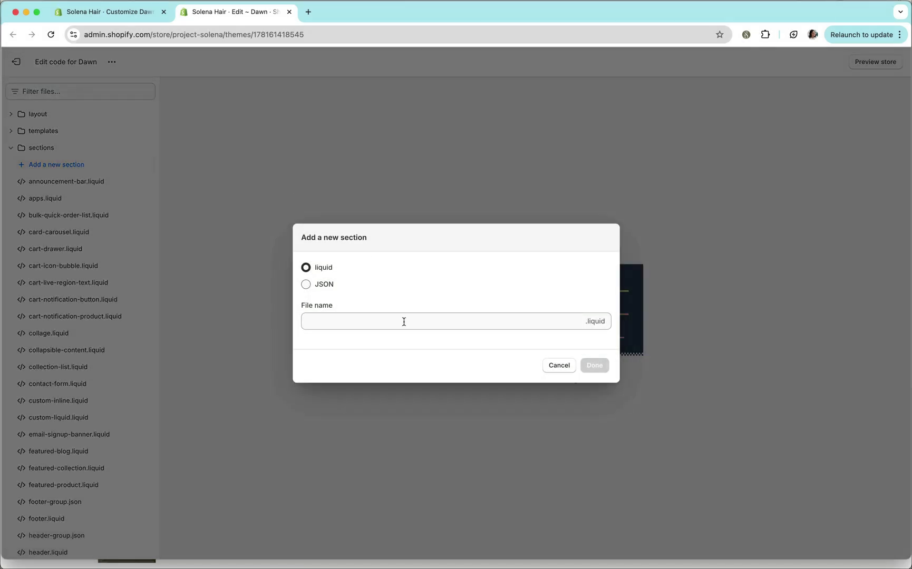
left_click(404, 321)
type("t")
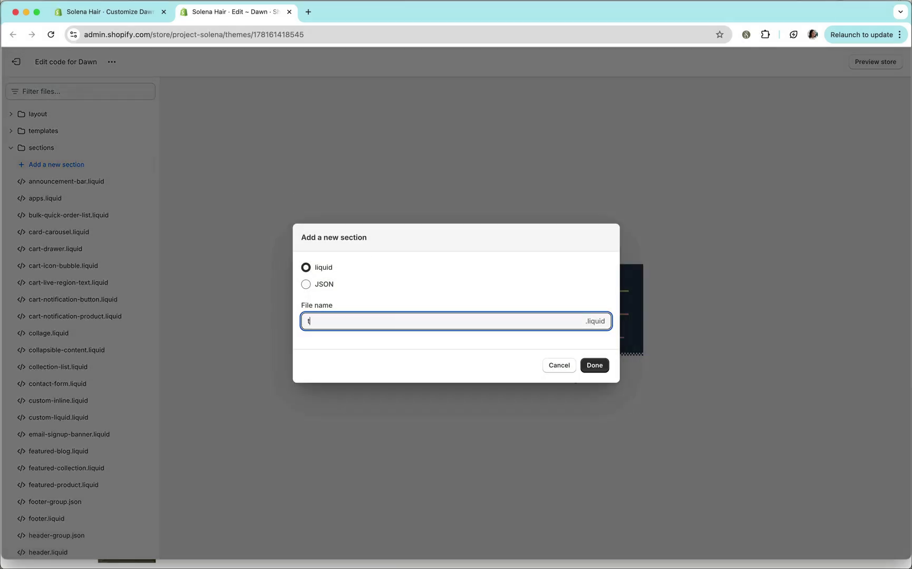
type("heme-blocks")
left_click(595, 366)
Step: Replace the starter code with the pasted theme blocks Liquid code and save
key("super+a")
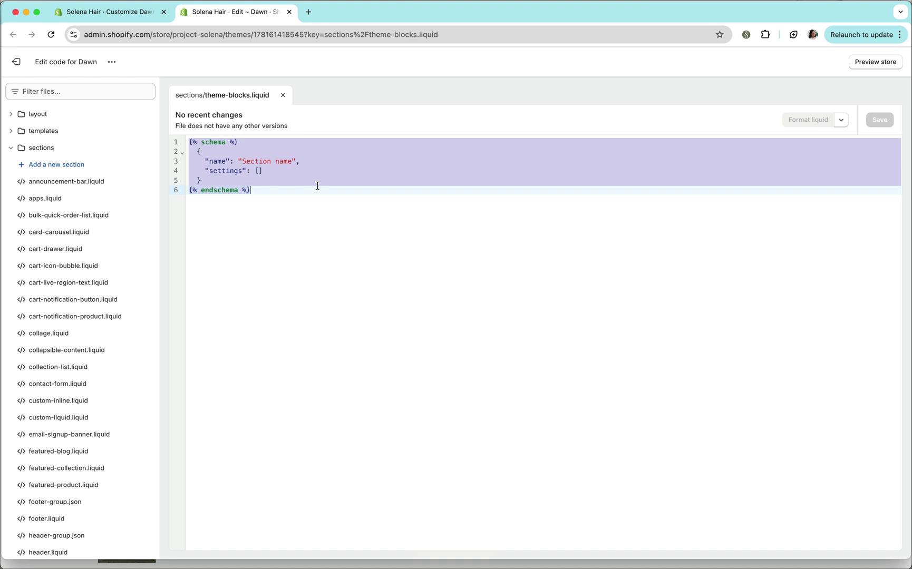
key("BackSpace")
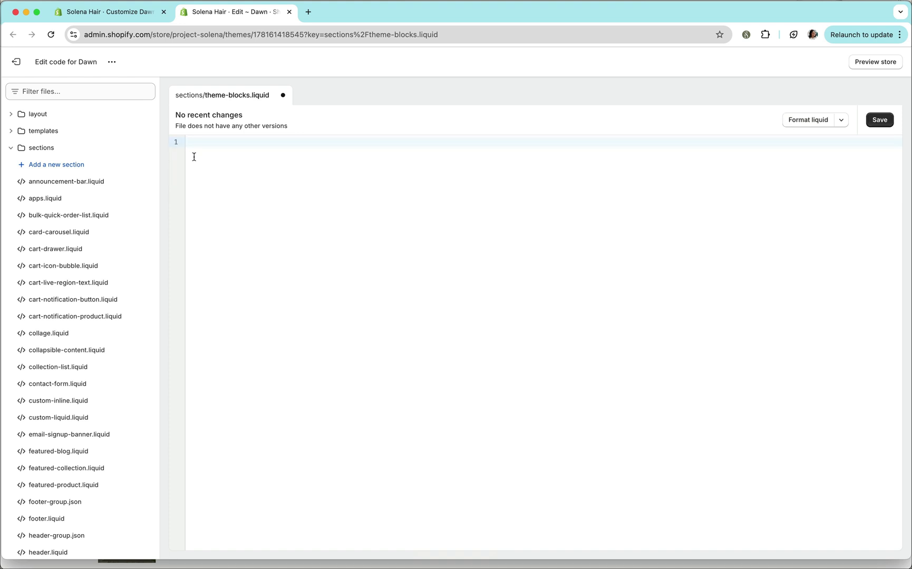
scroll(194, 157, "up", 3, "ctrl")
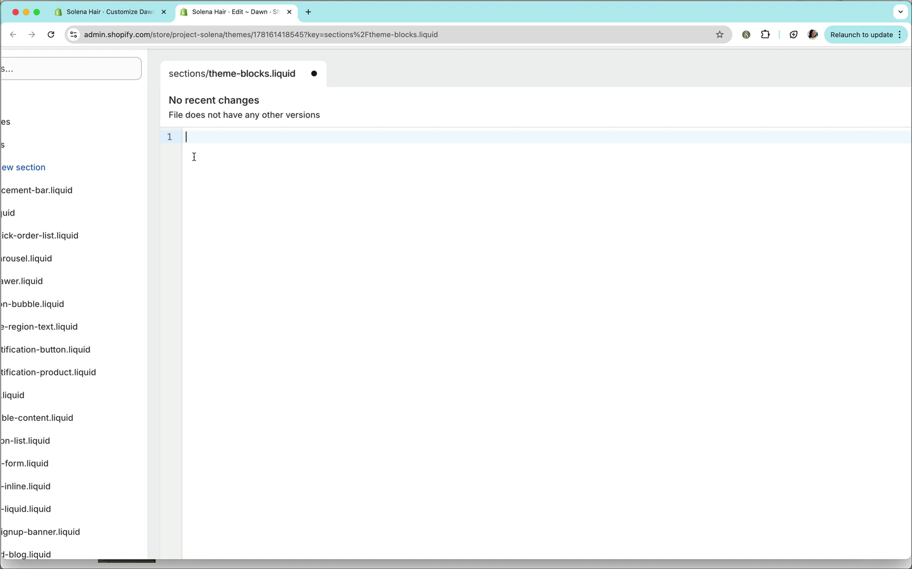
scroll(208, 156, "left", 3)
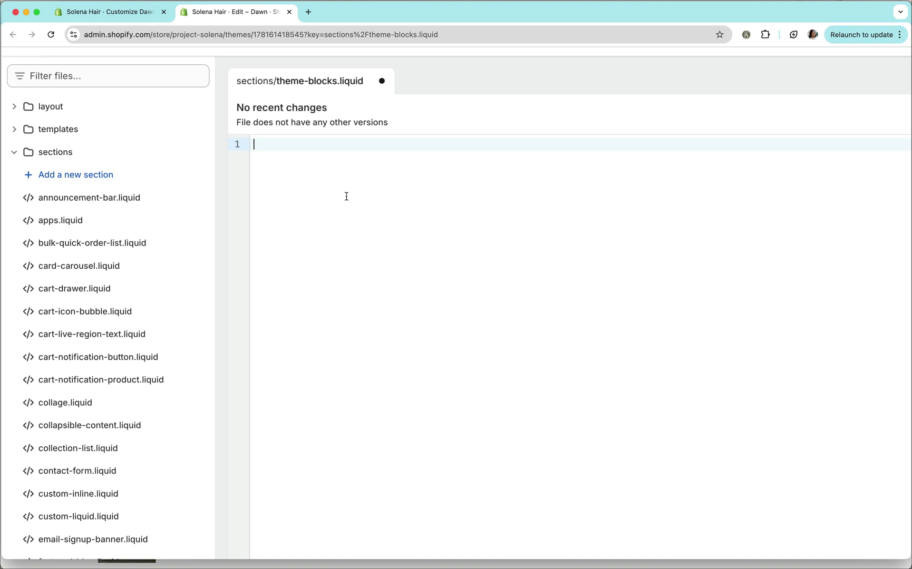
scroll(346, 196, "up", 1)
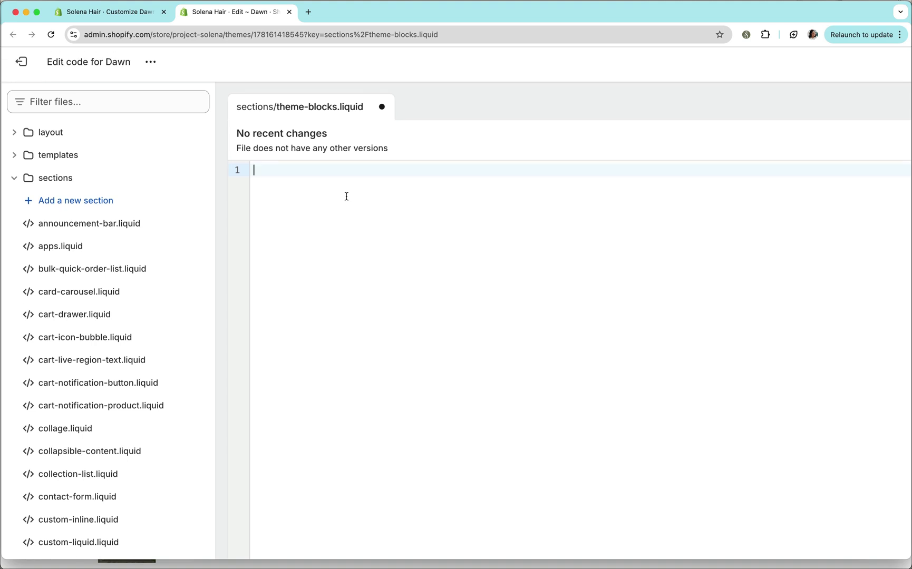
key("super+v")
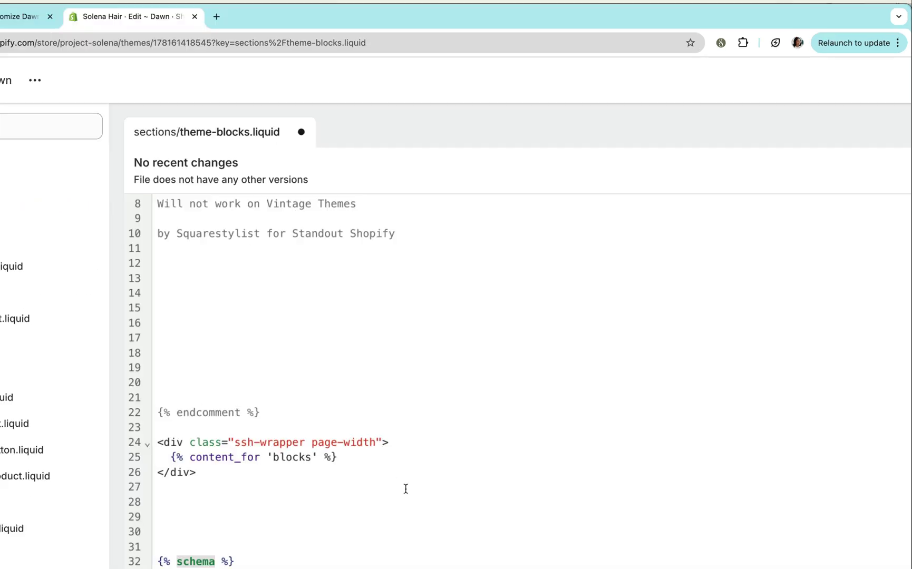
scroll(663, 274, "right", 5)
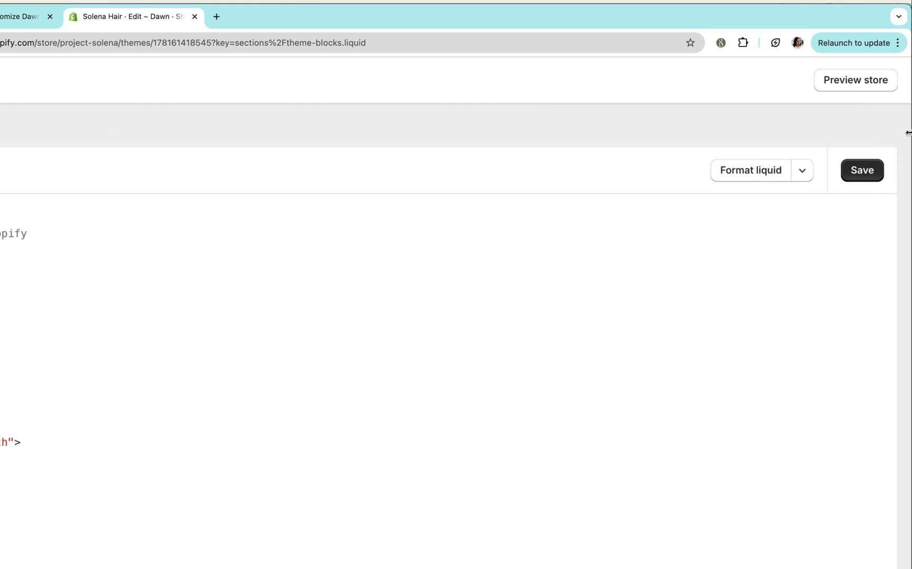
left_click(879, 167)
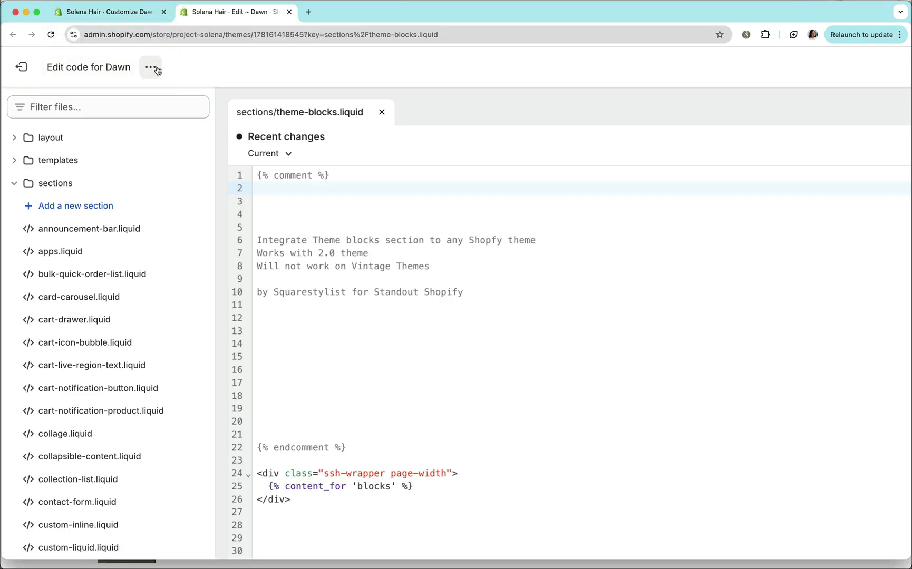
Step: Add a Theme Blocks Section after the first Power Section on Home, then start generating an AI block
left_click(155, 69)
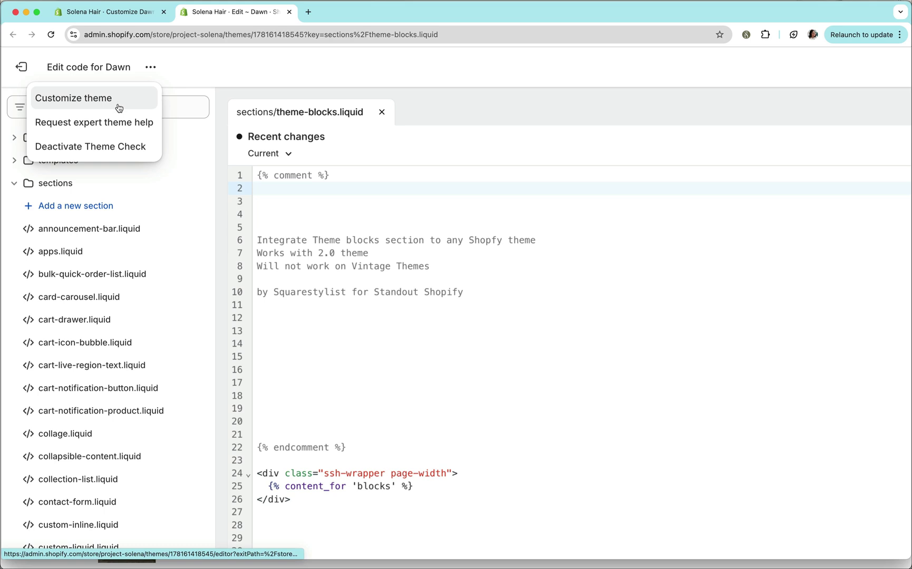
left_click(127, 12)
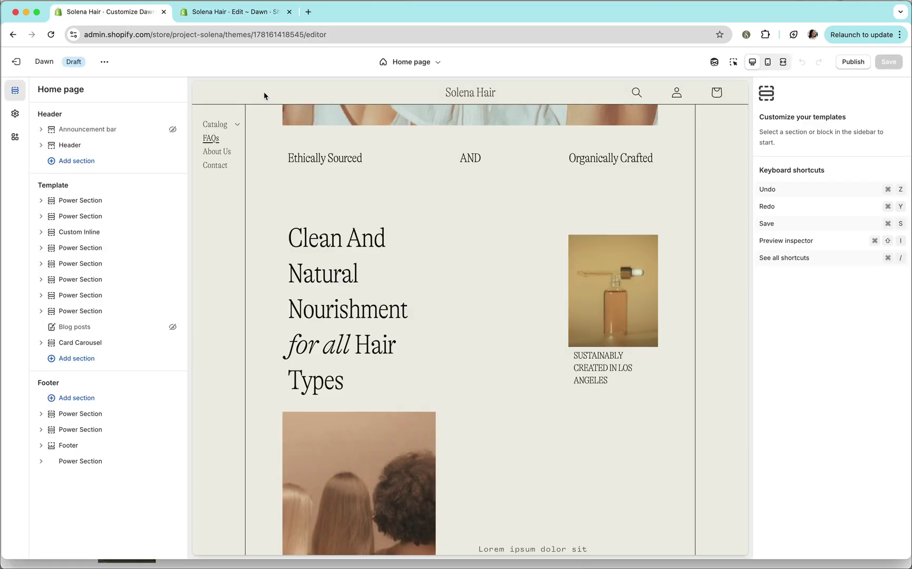
left_click(109, 209)
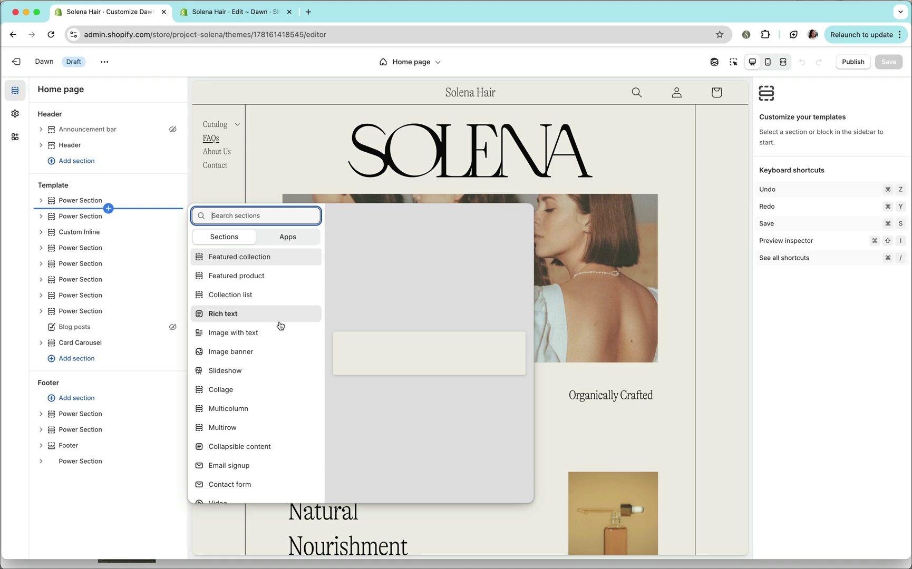
type("the")
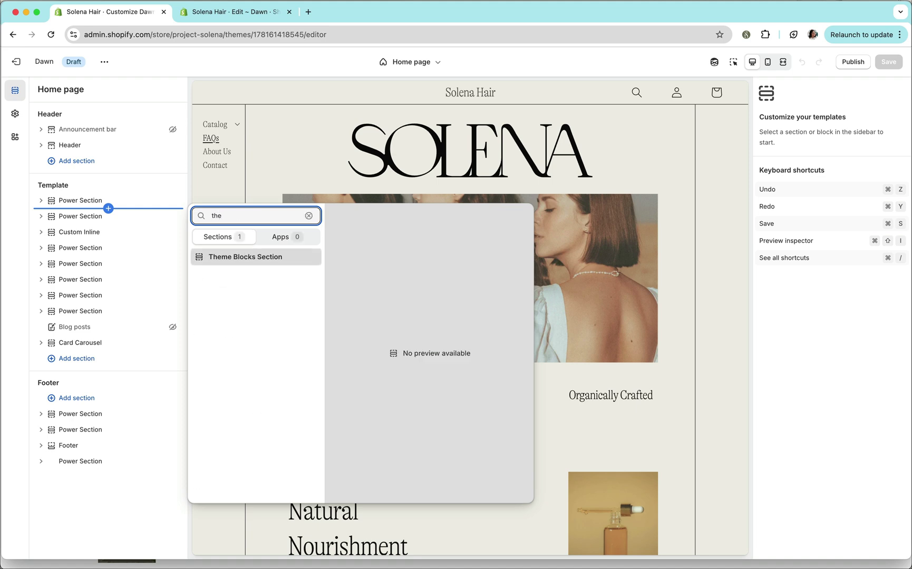
left_click(281, 262)
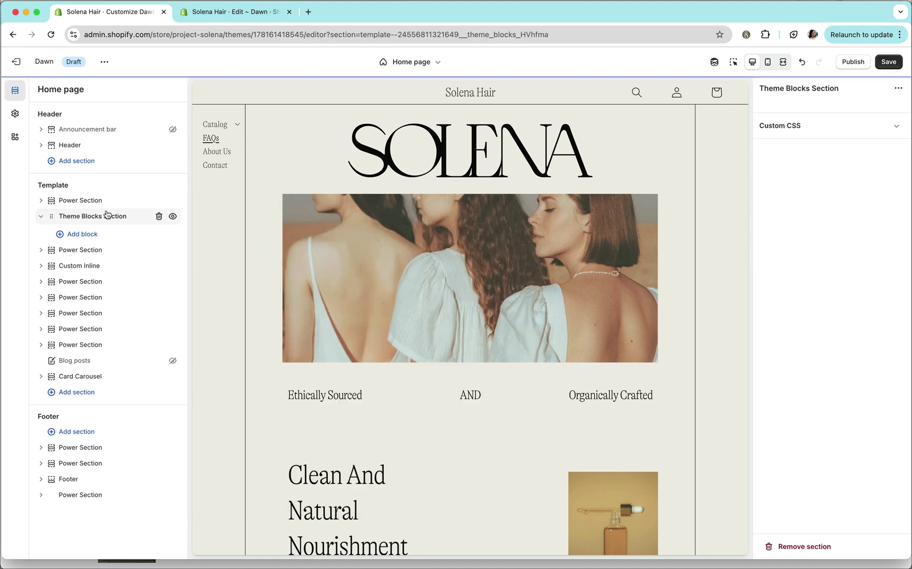
left_click(93, 236)
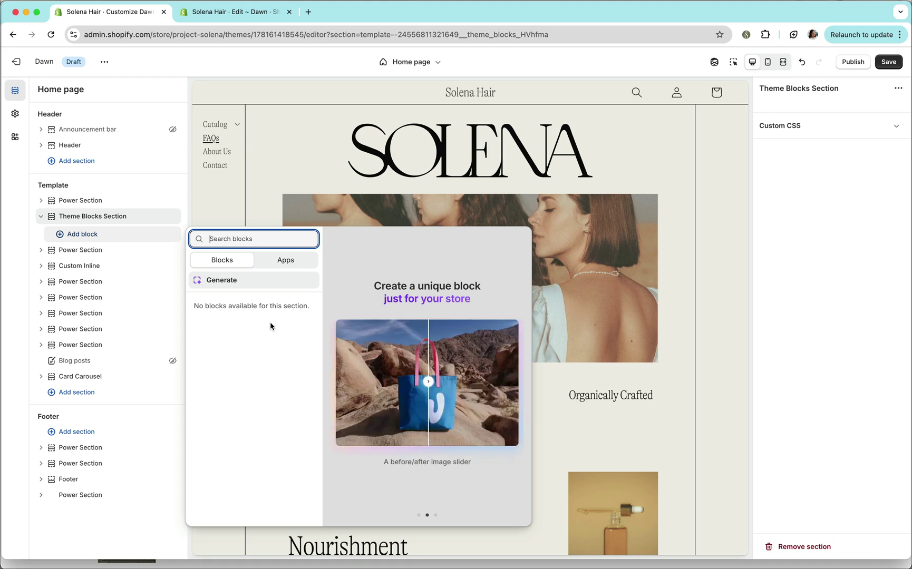
left_click(270, 284)
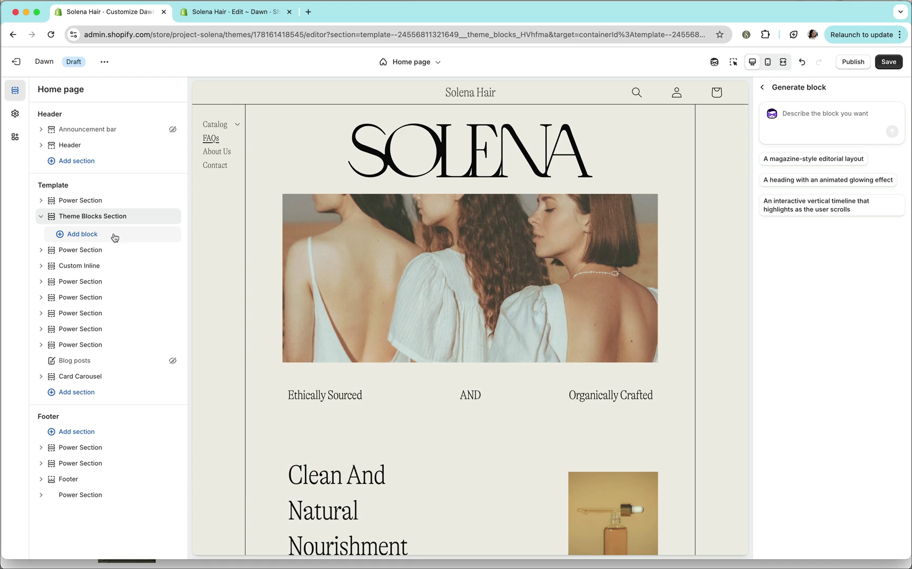
Step: Show the list of store pages and templates from the Home page dropdown in the top bar
left_click(411, 61)
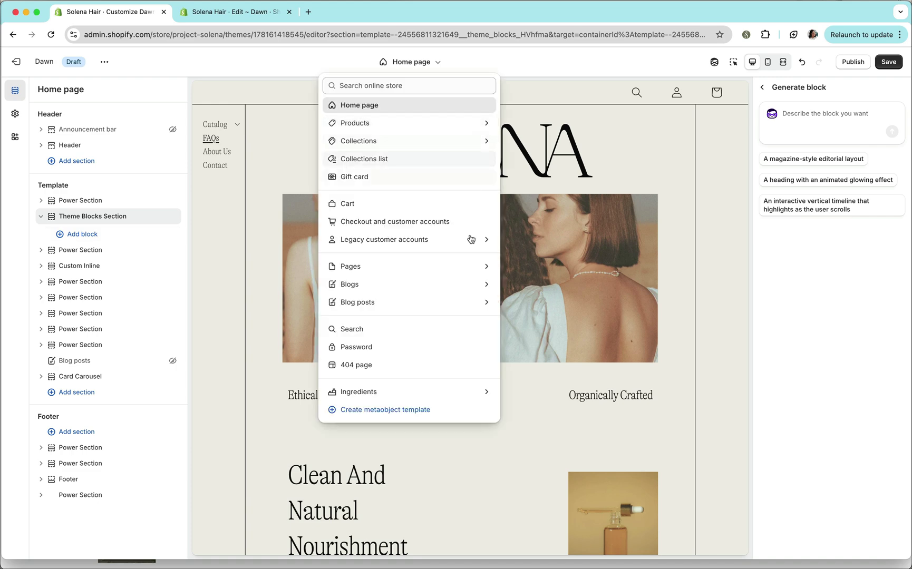